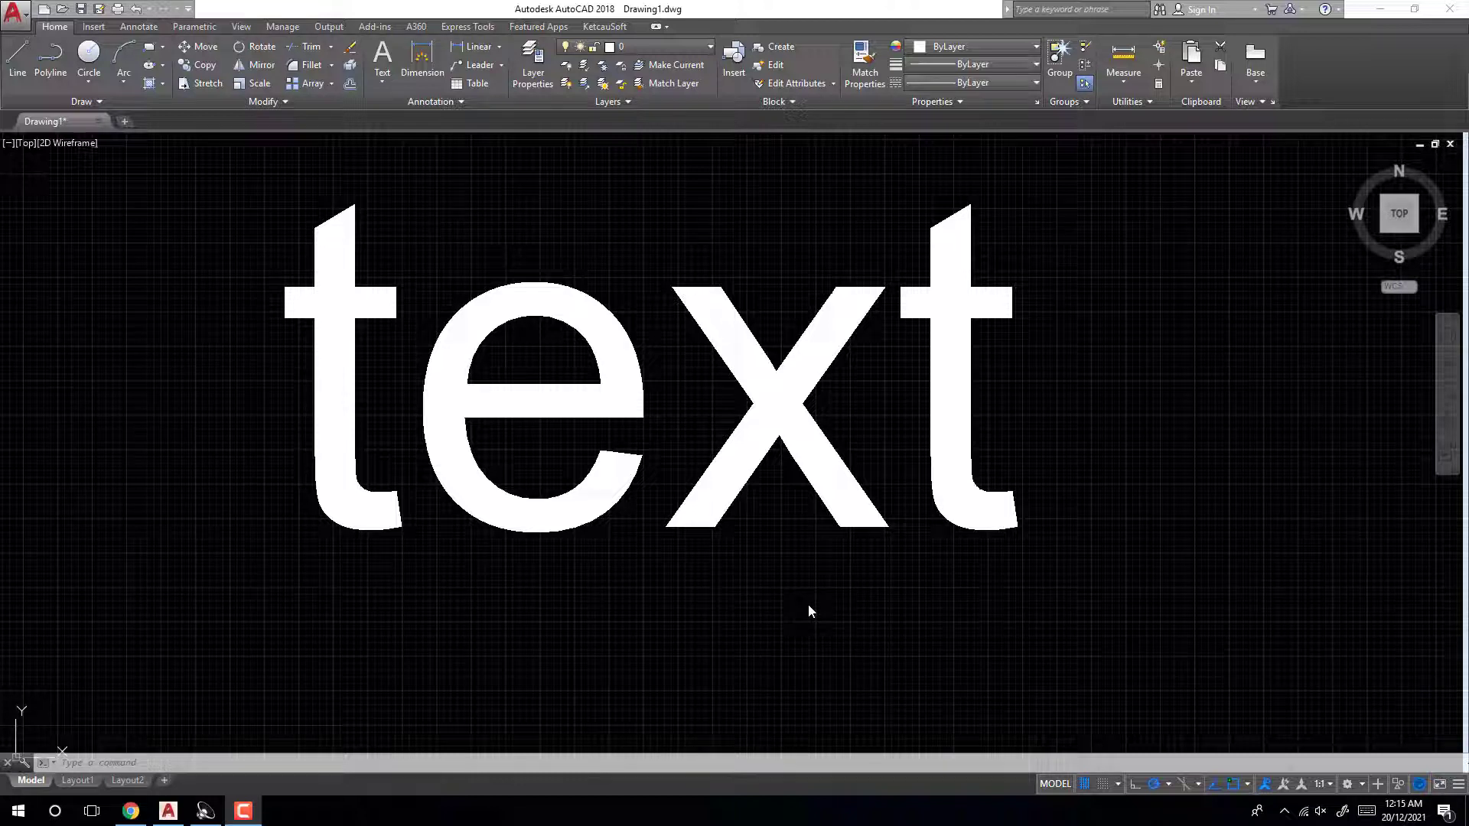
Start TCIRCLE and window-select the word 'text' as the object to enclose.
scroll(817, 603, "down", 2)
scroll(765, 597, "up", 4)
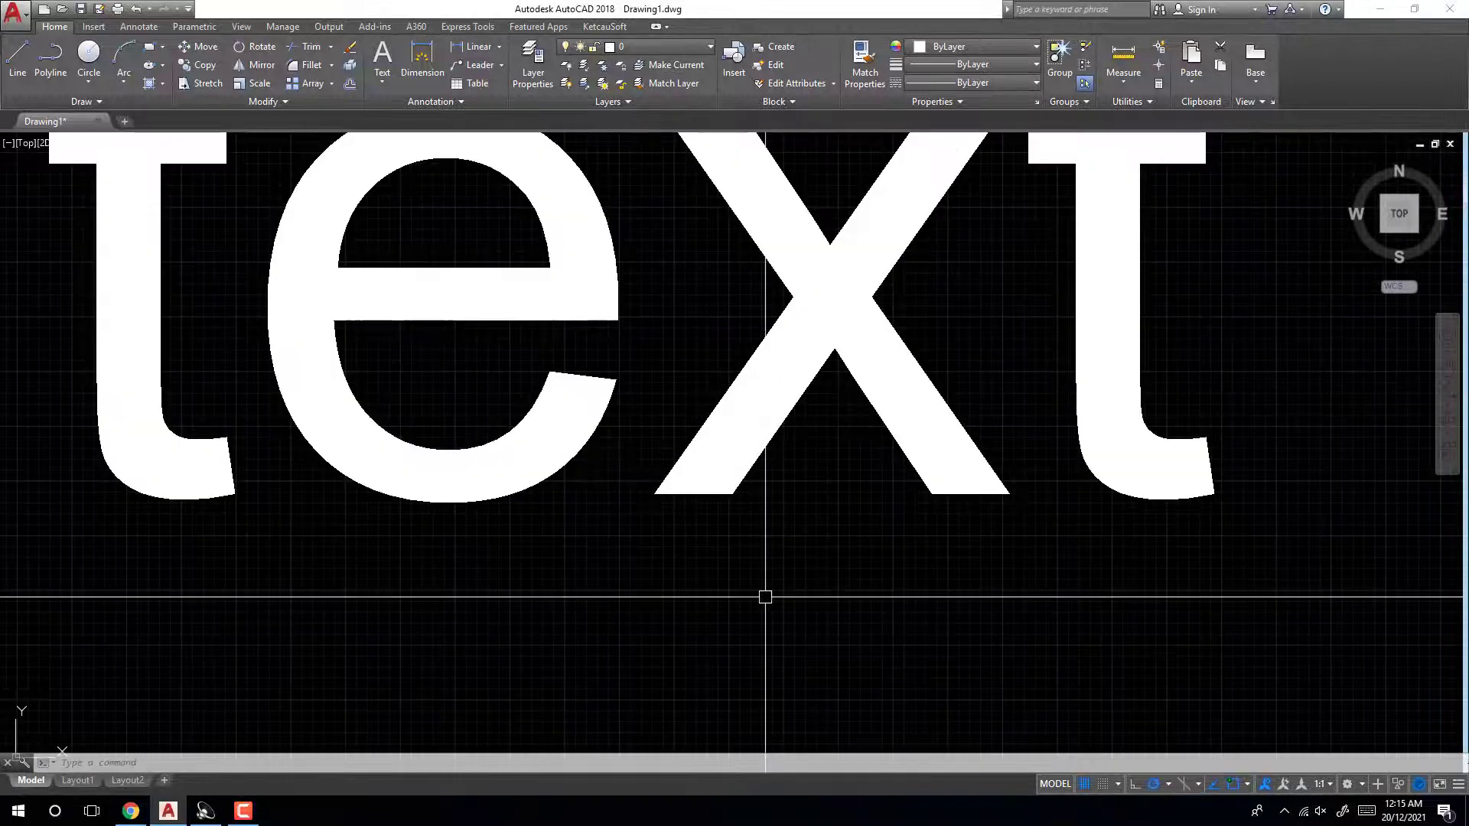
scroll(765, 597, "down", 3)
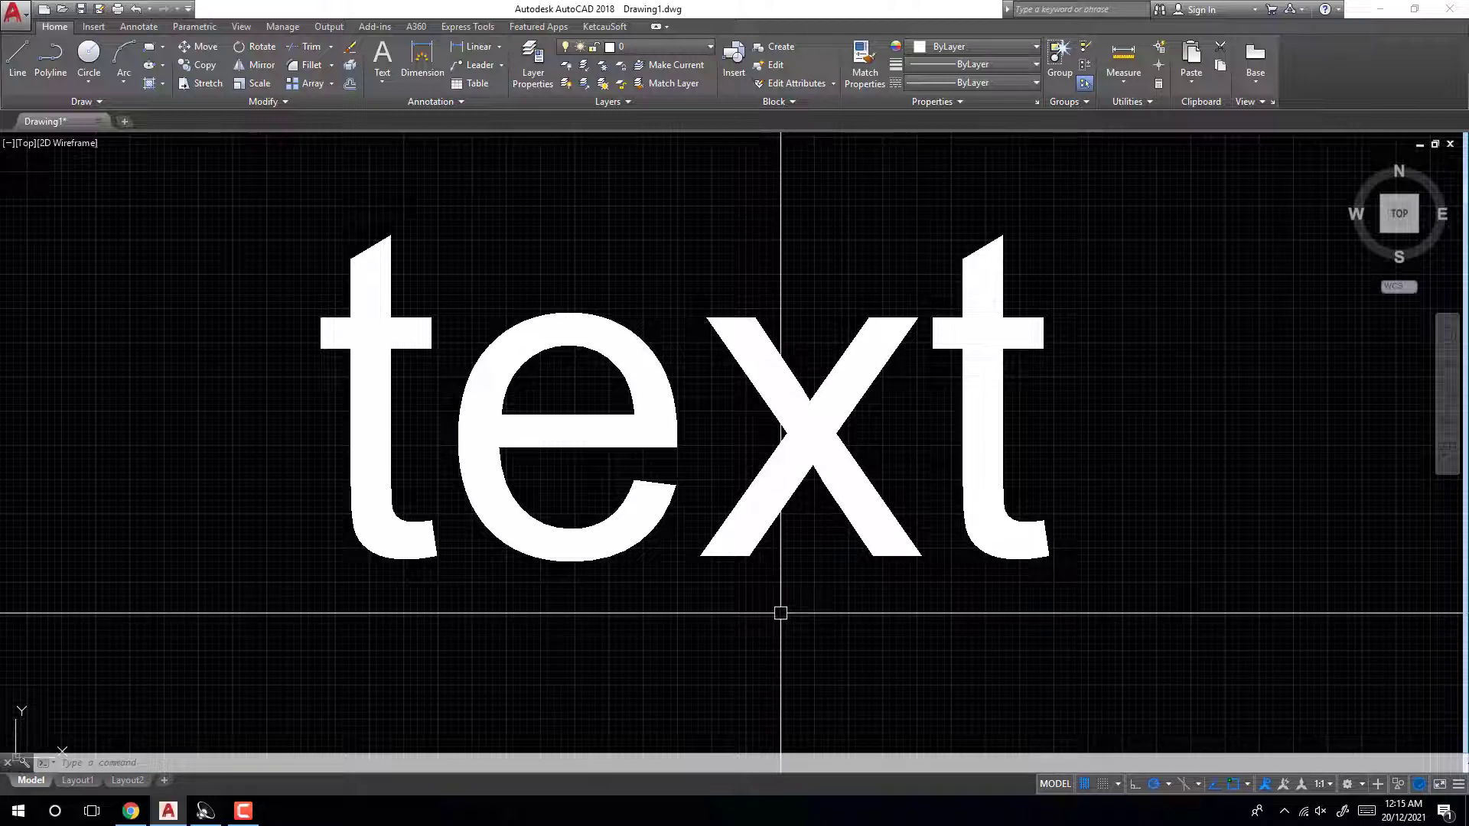
mouse_move(840, 602)
middle_mouse_down()
mouse_move(879, 560)
mouse_move(849, 611)
middle_mouse_up()
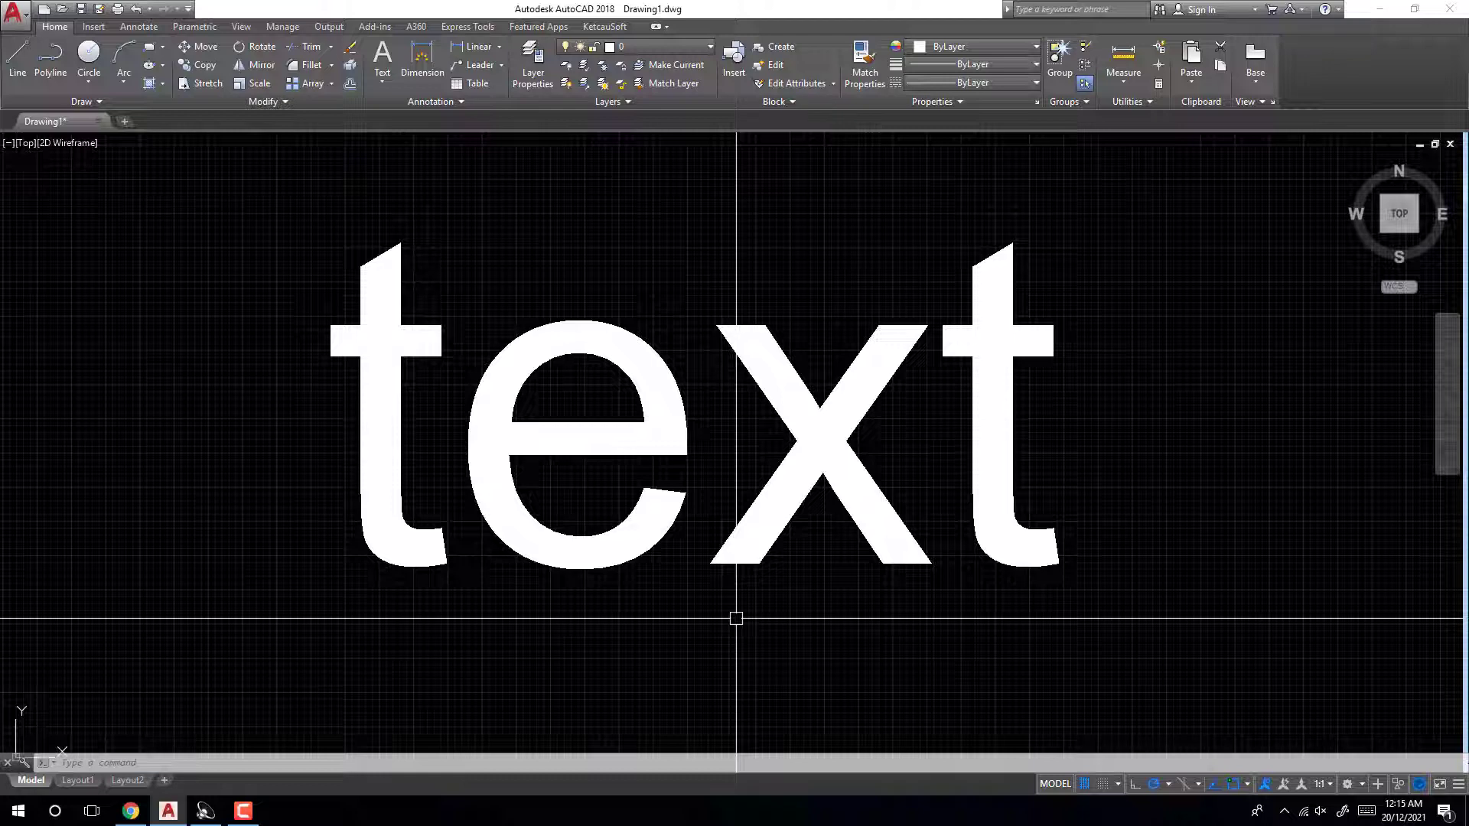
type("c")
left_click(808, 655)
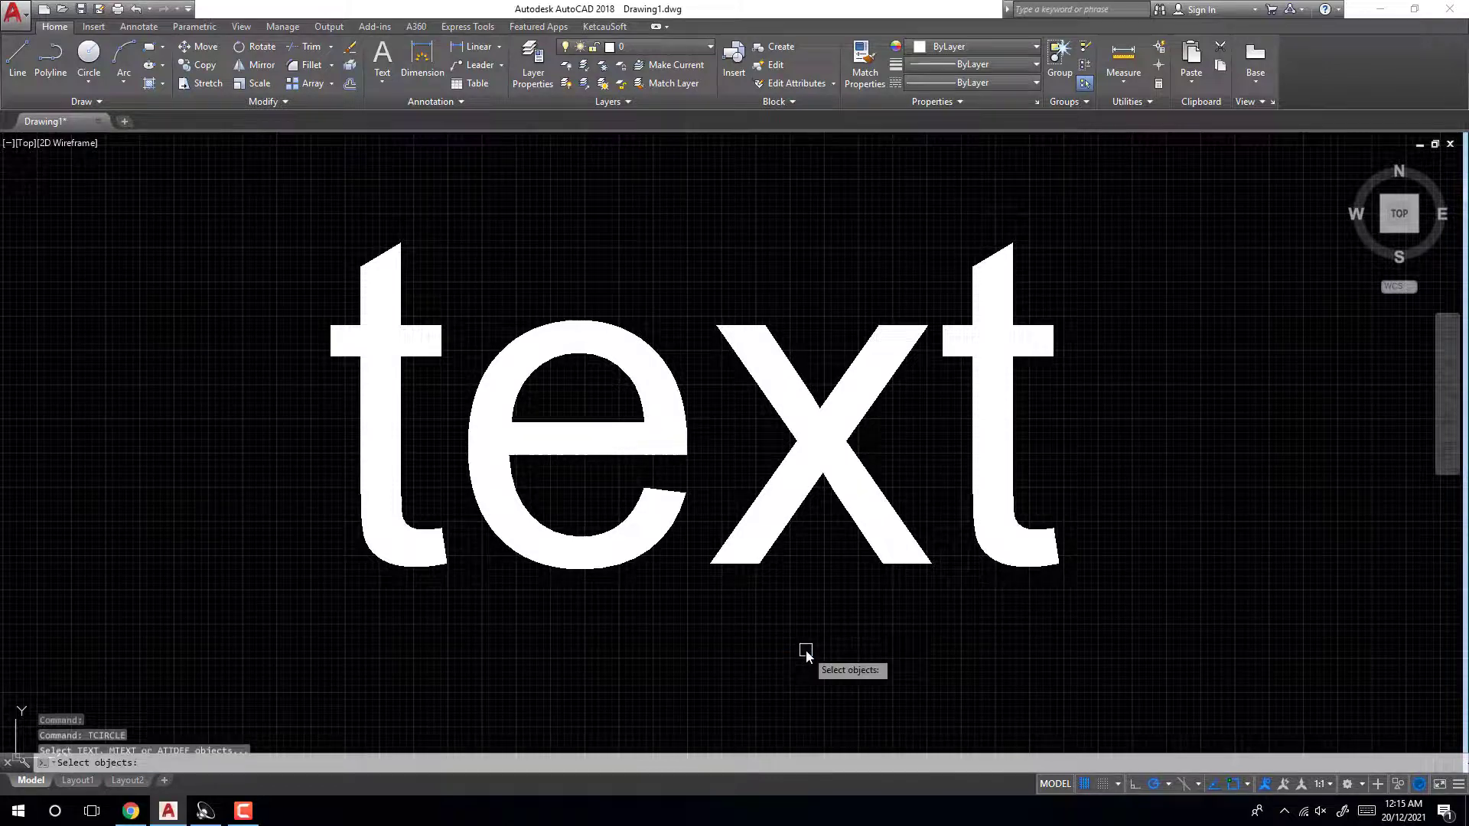
scroll(803, 557, "down", 4)
scroll(836, 509, "up", 6)
scroll(817, 495, "down", 6)
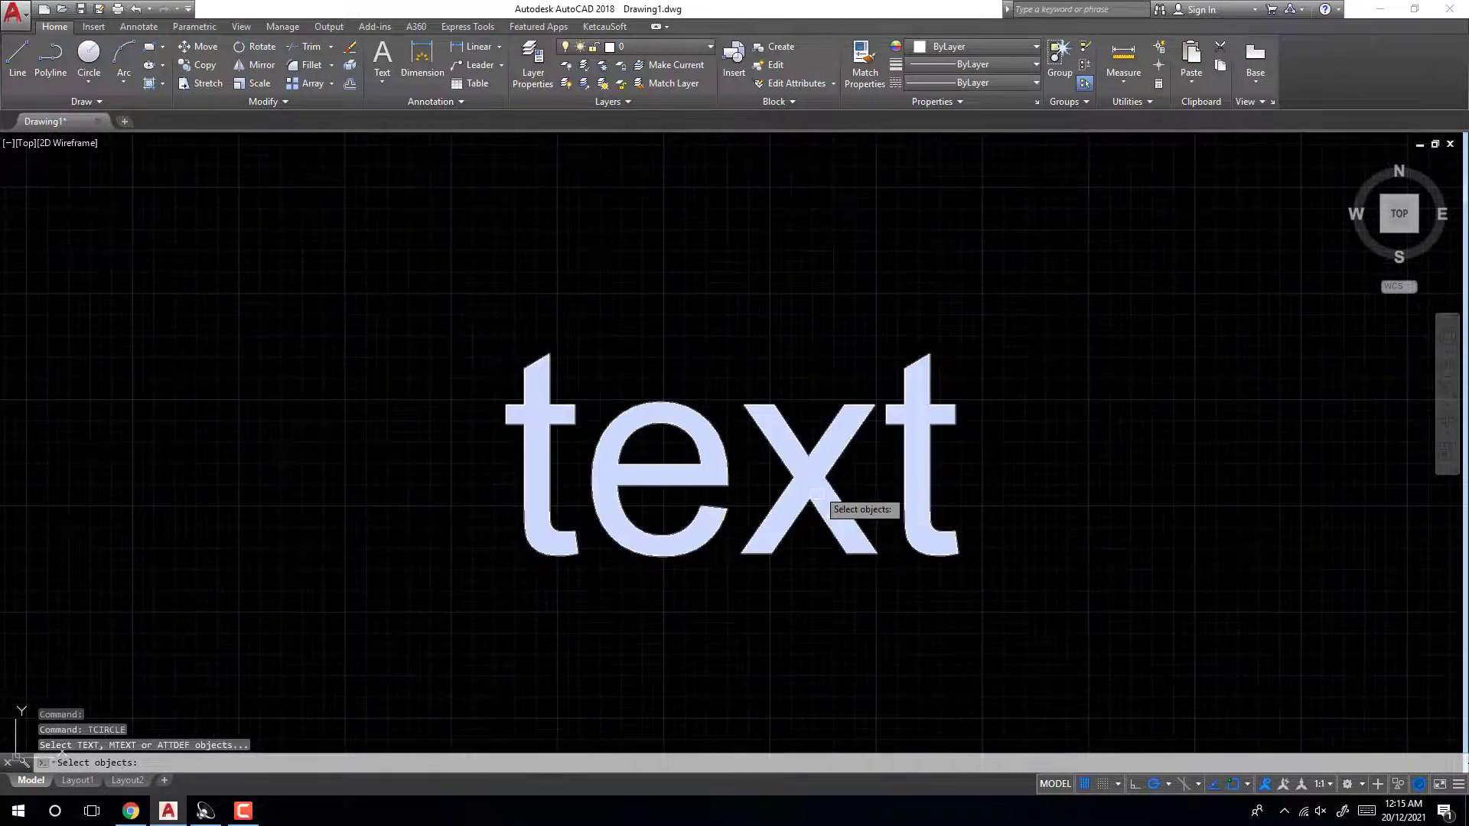
left_click(830, 470)
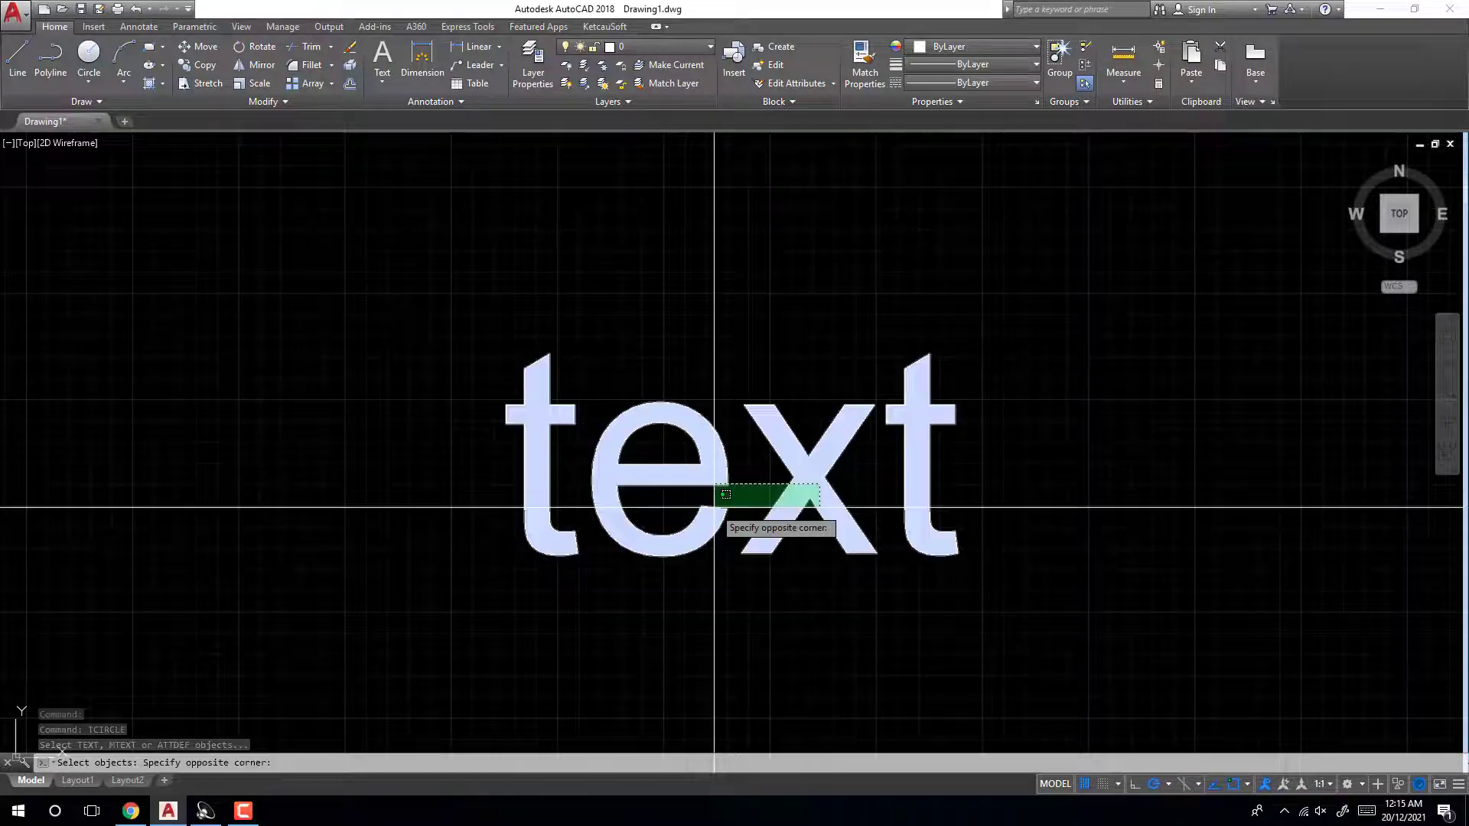
left_click(643, 523)
key("Return")
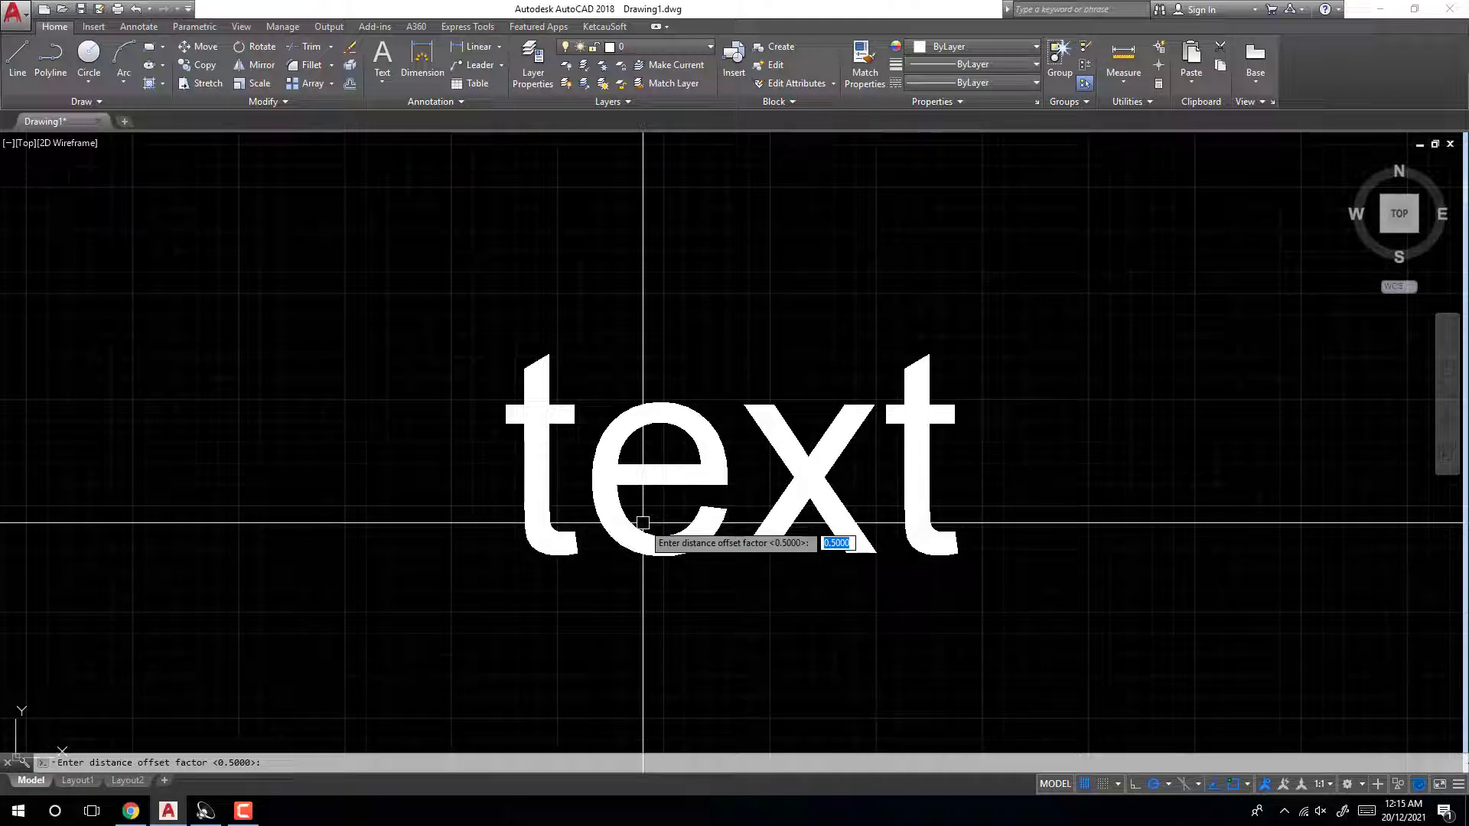
Enclose it in a variable-size circle with the default 0.5 offset factor.
key("Return")
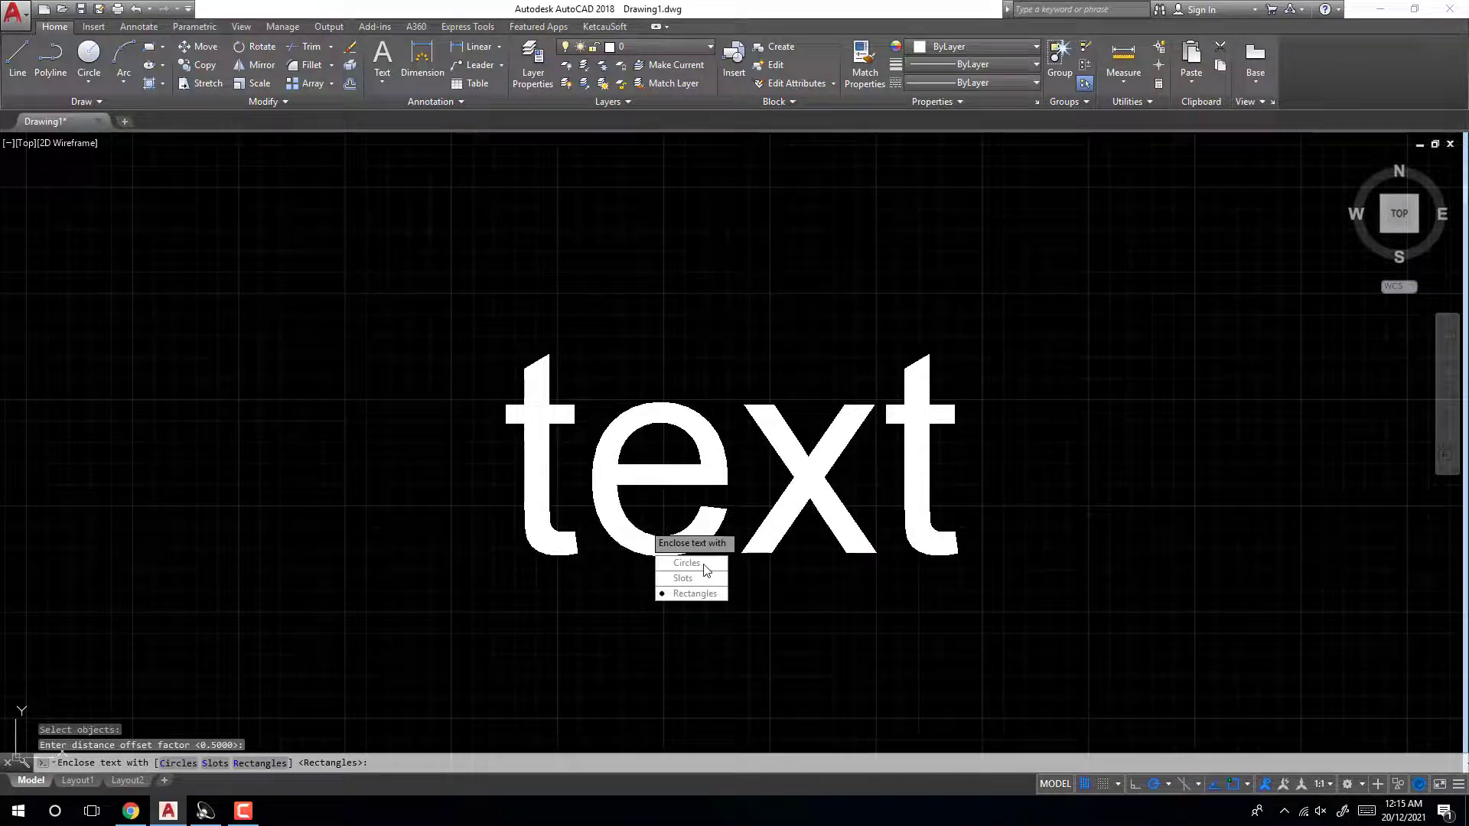
left_click(704, 570)
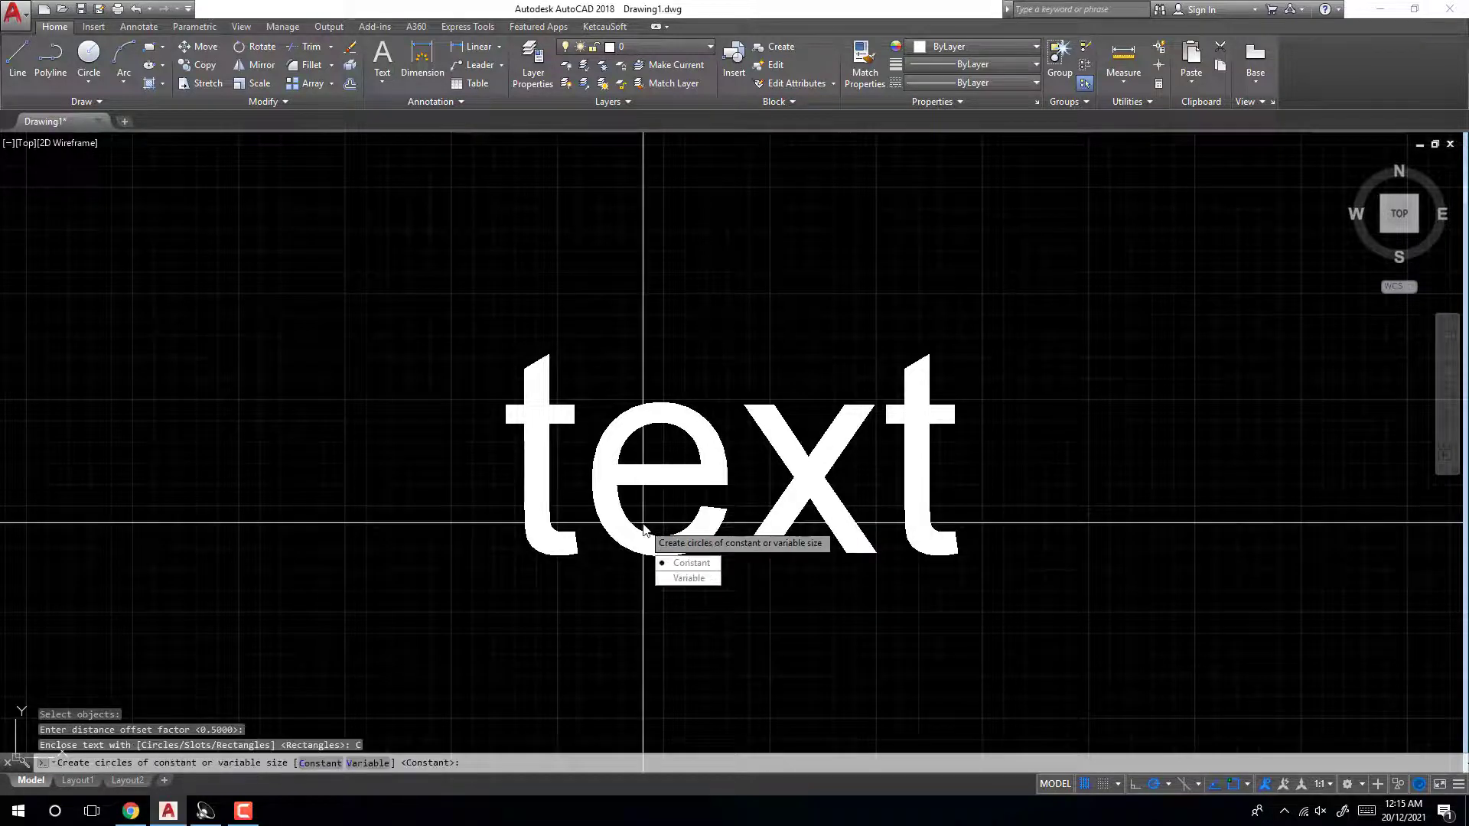
left_click(697, 580)
scroll(650, 413, "down", 6)
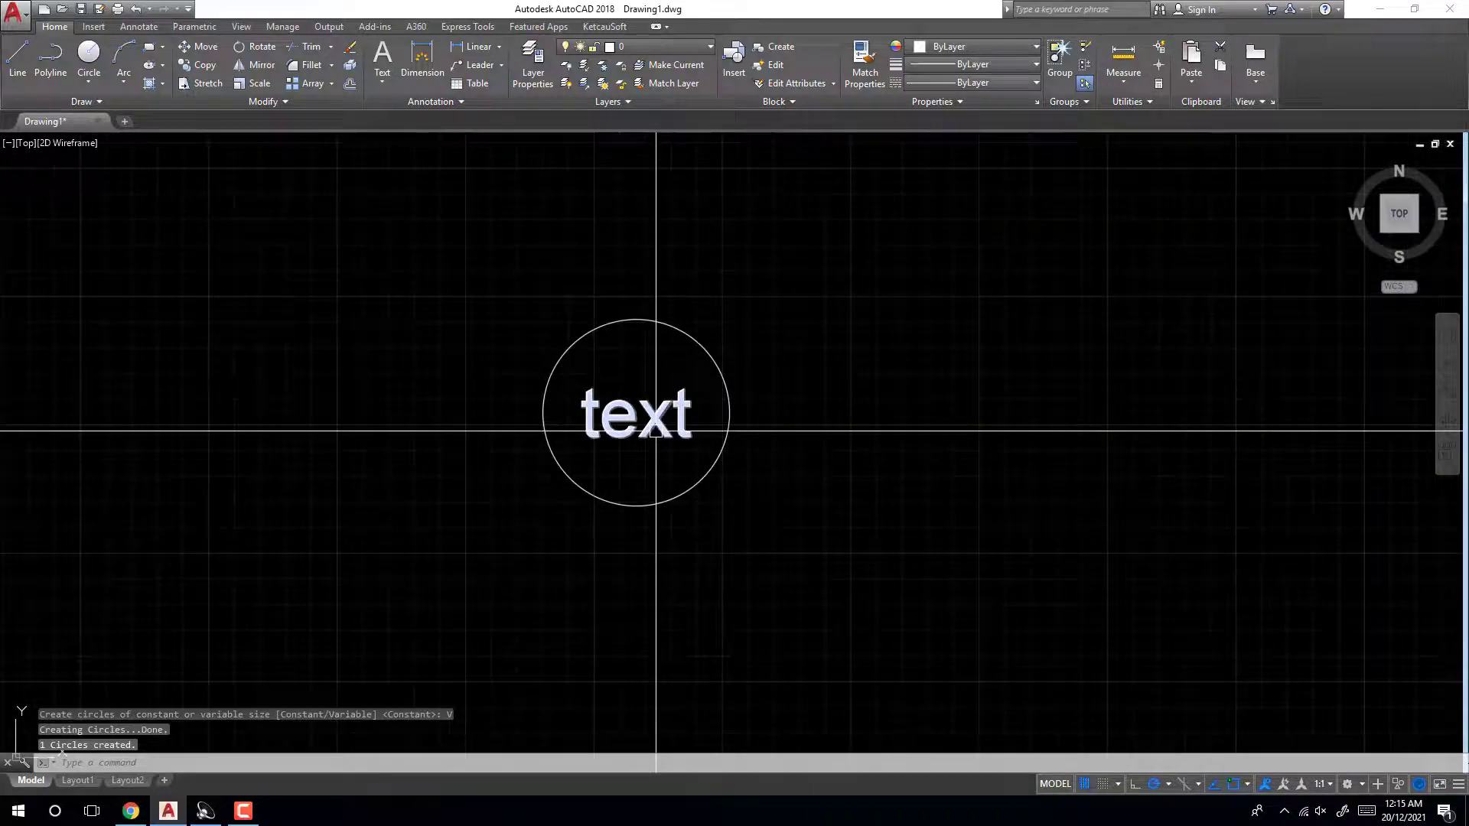
Copy the word 'text' to the right of the first circle.
type("co")
key("Return")
left_click(648, 425)
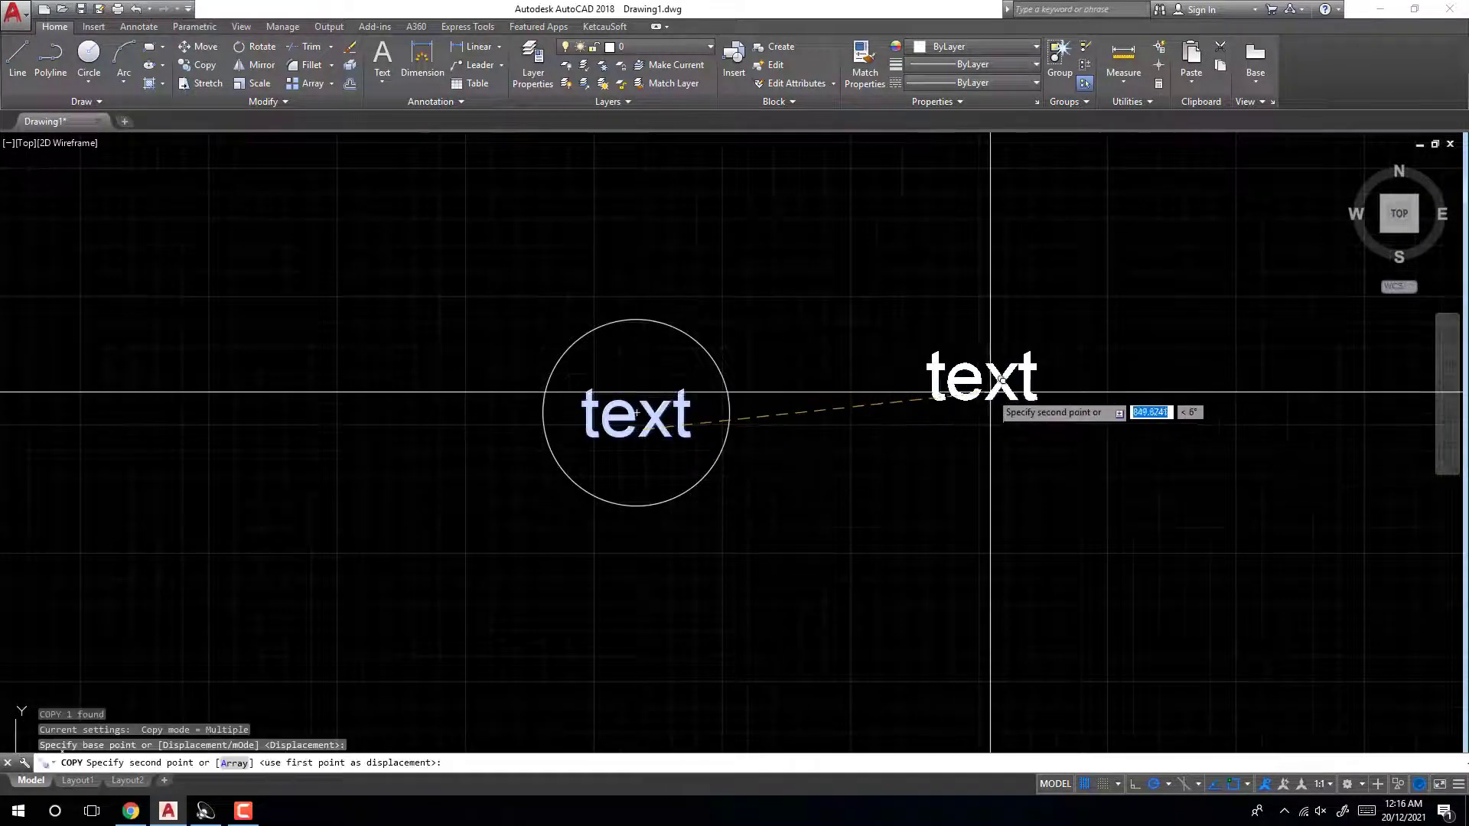
left_click(942, 438)
scroll(998, 403, "up", 4)
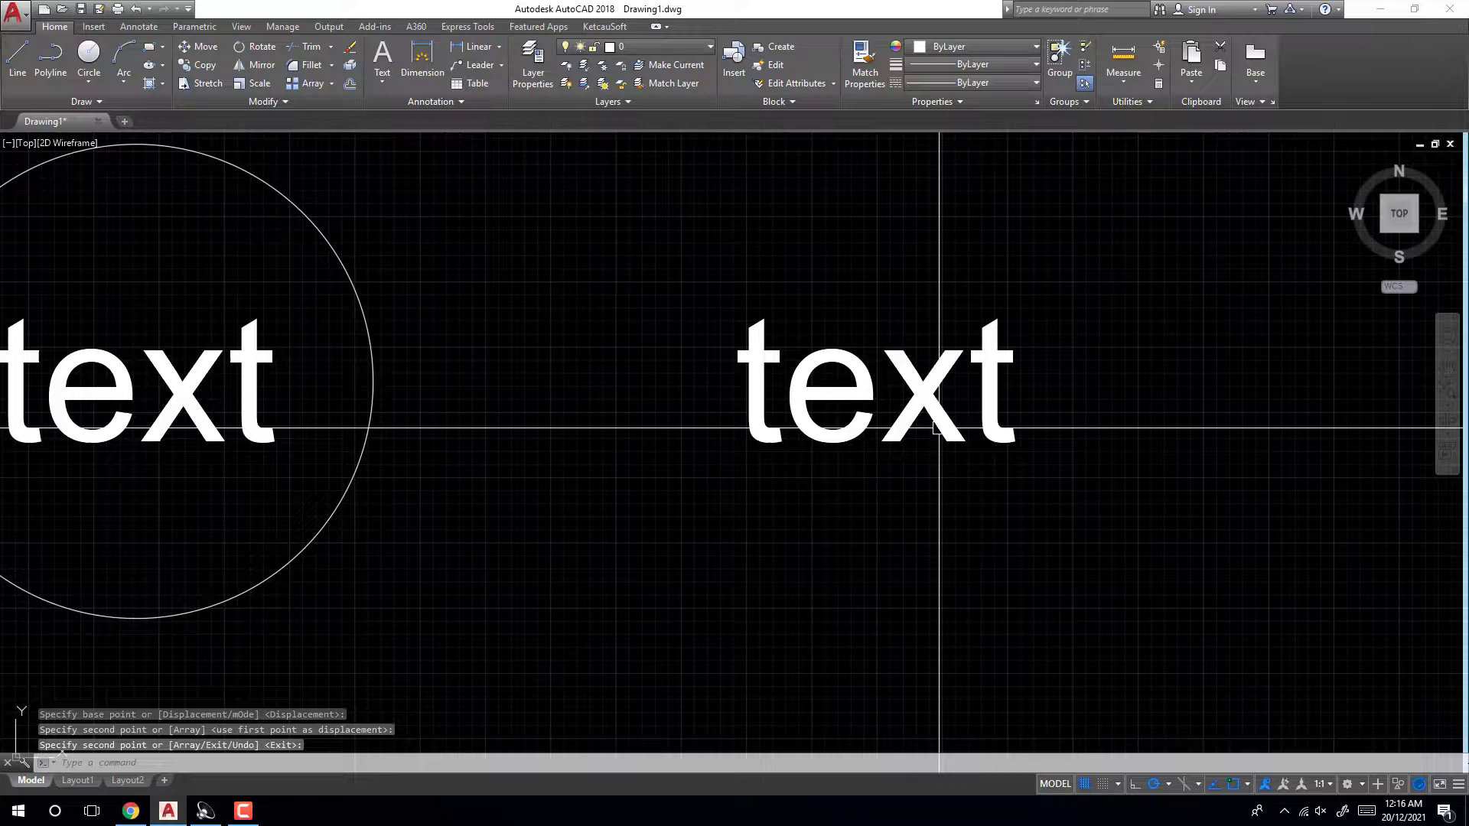
key("Return")
Enclose the copy in a constant-size circle using TCIRCLE with 0.5 offset.
type("tci")
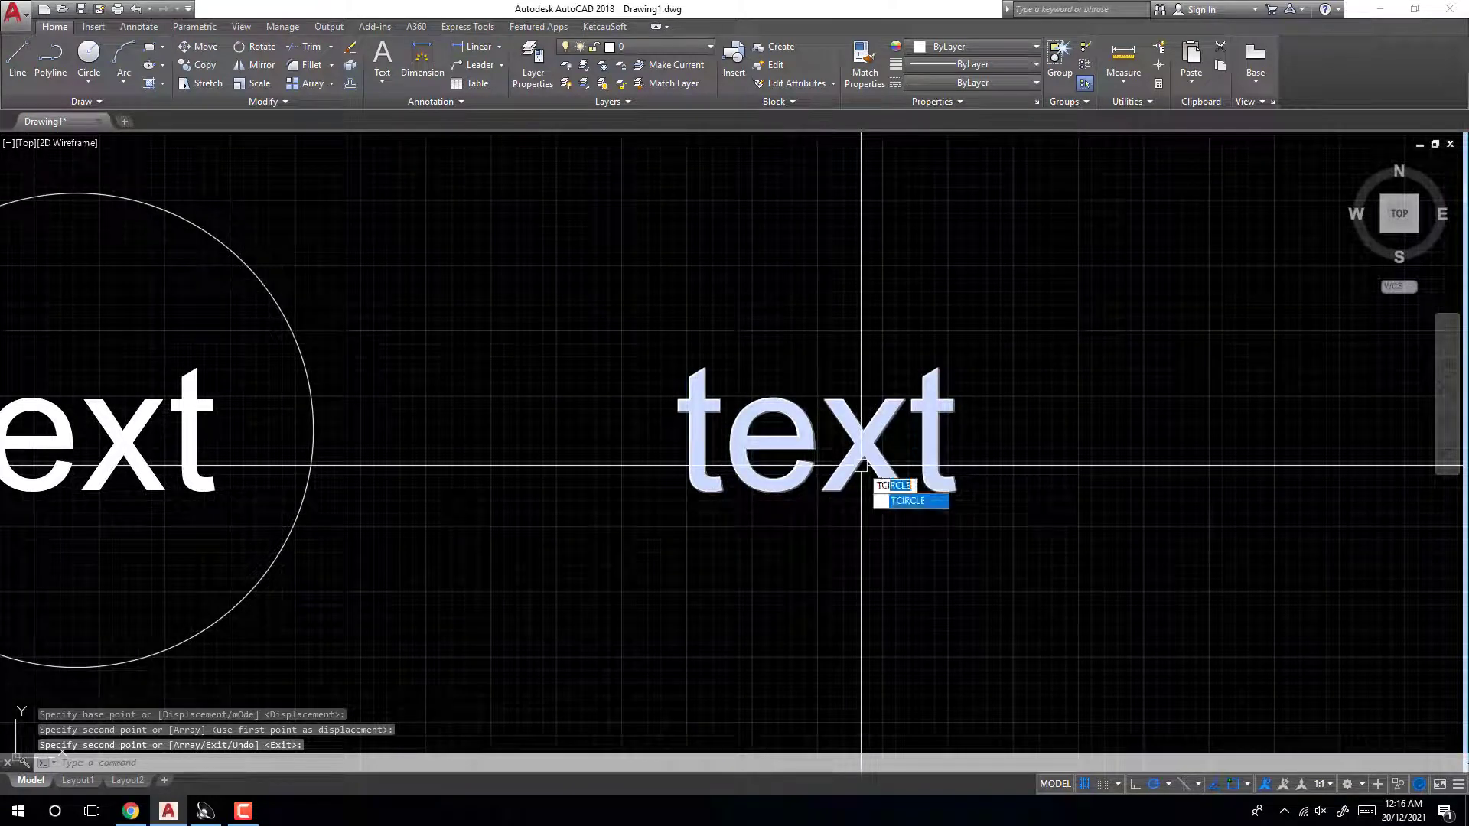
left_click(907, 501)
left_click(880, 456)
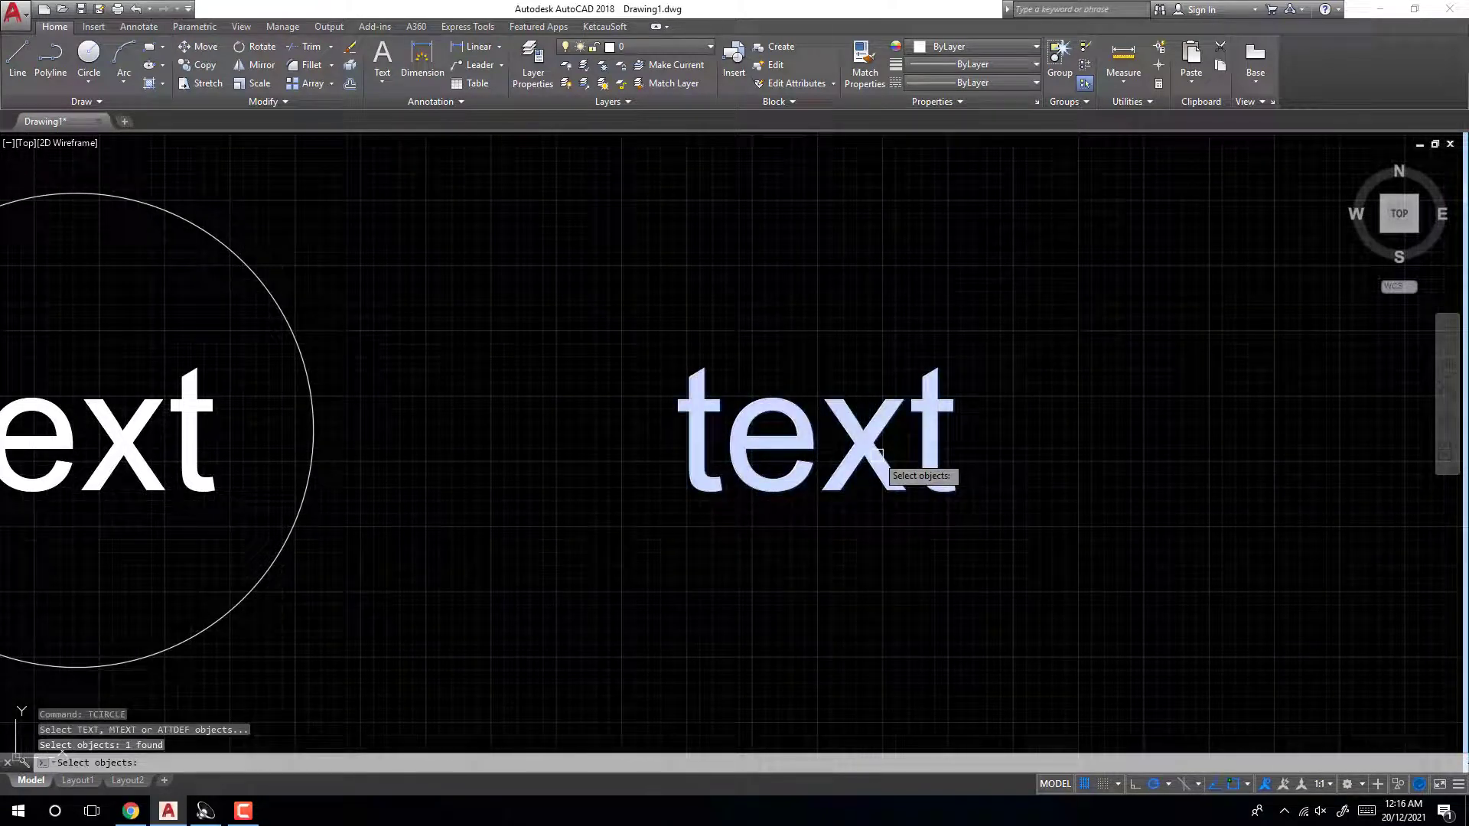
key("Return")
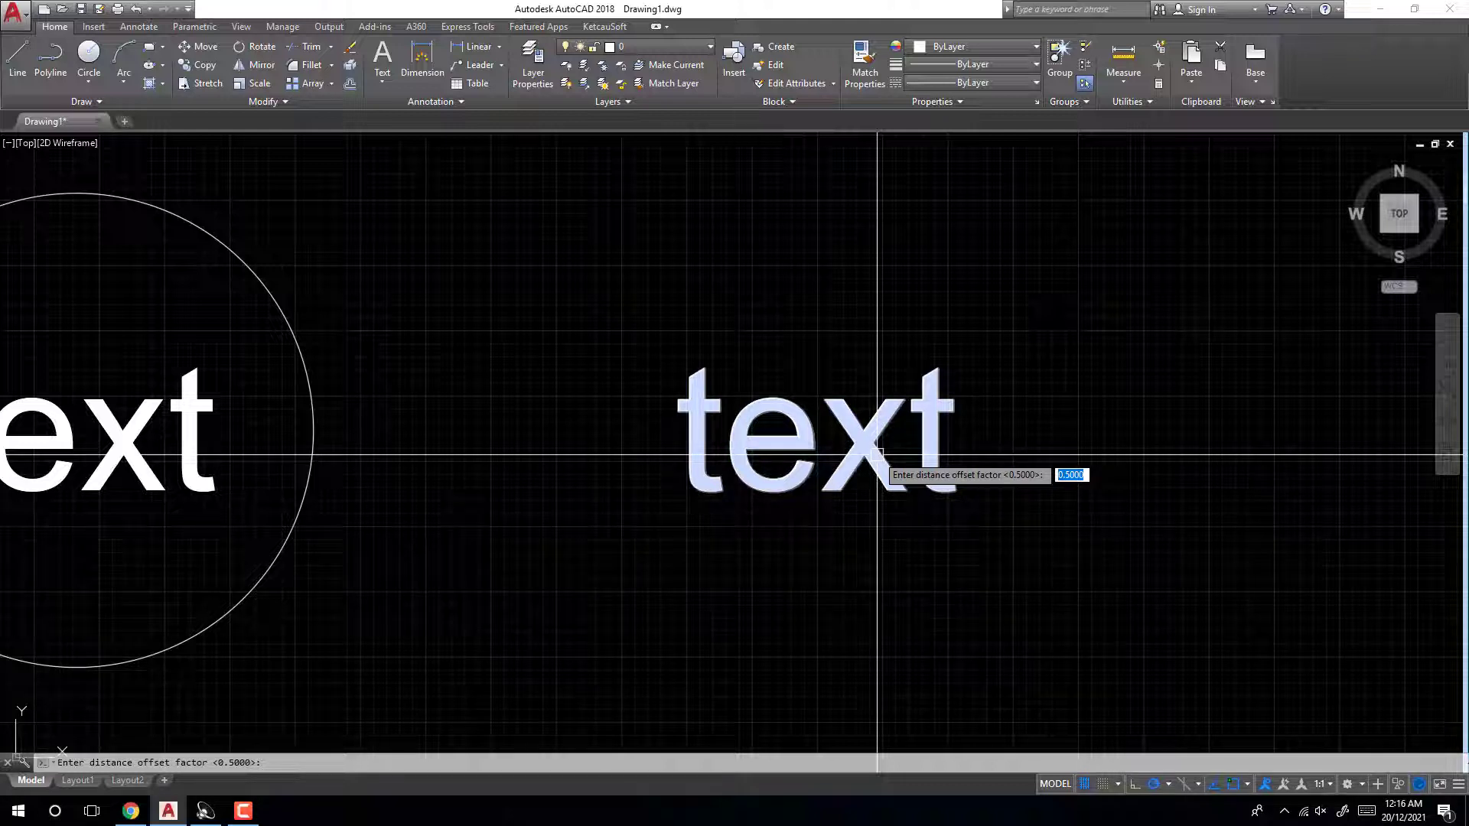
key("Return")
key("Return")
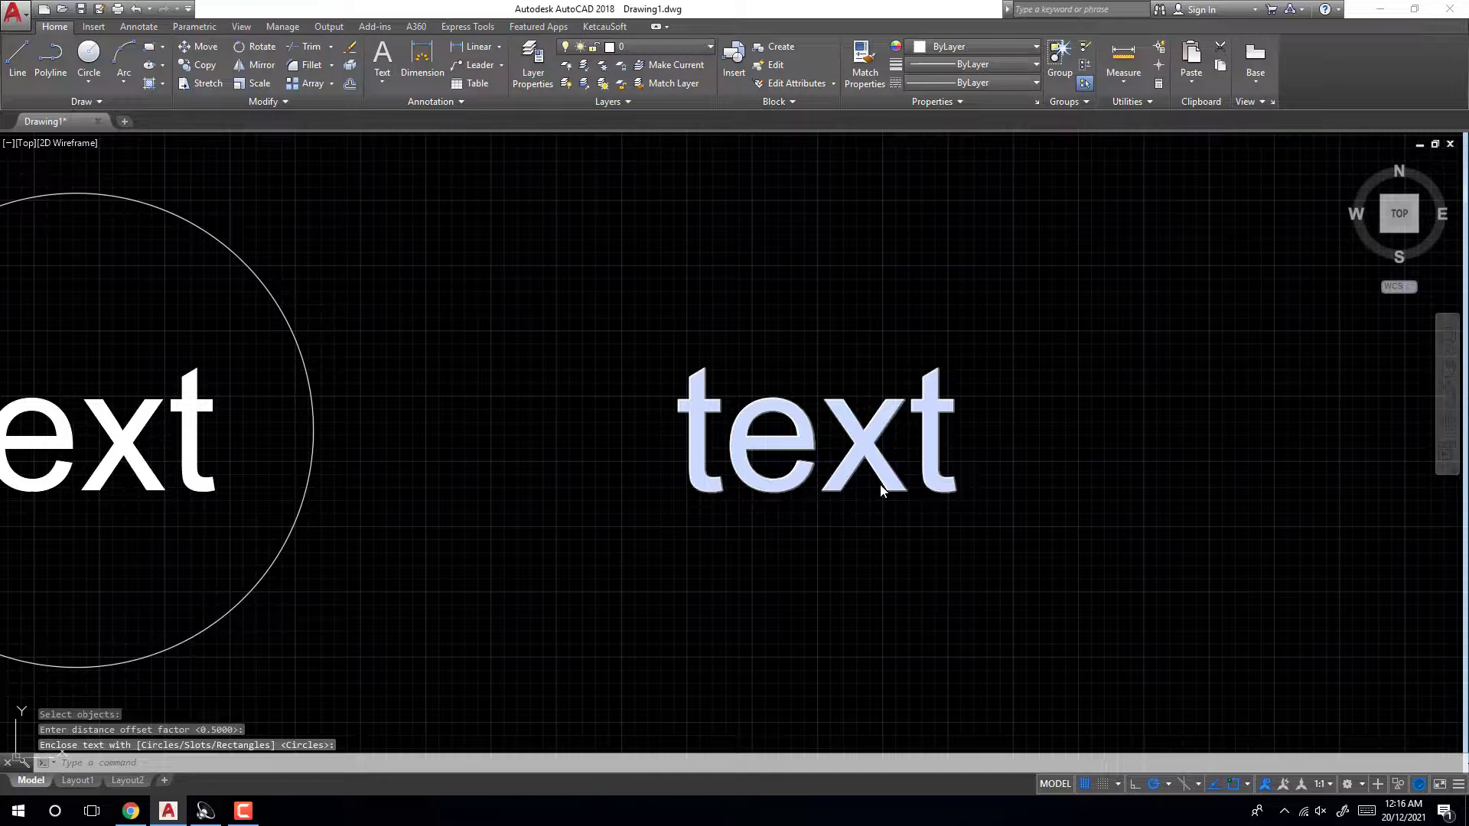
left_click(931, 502)
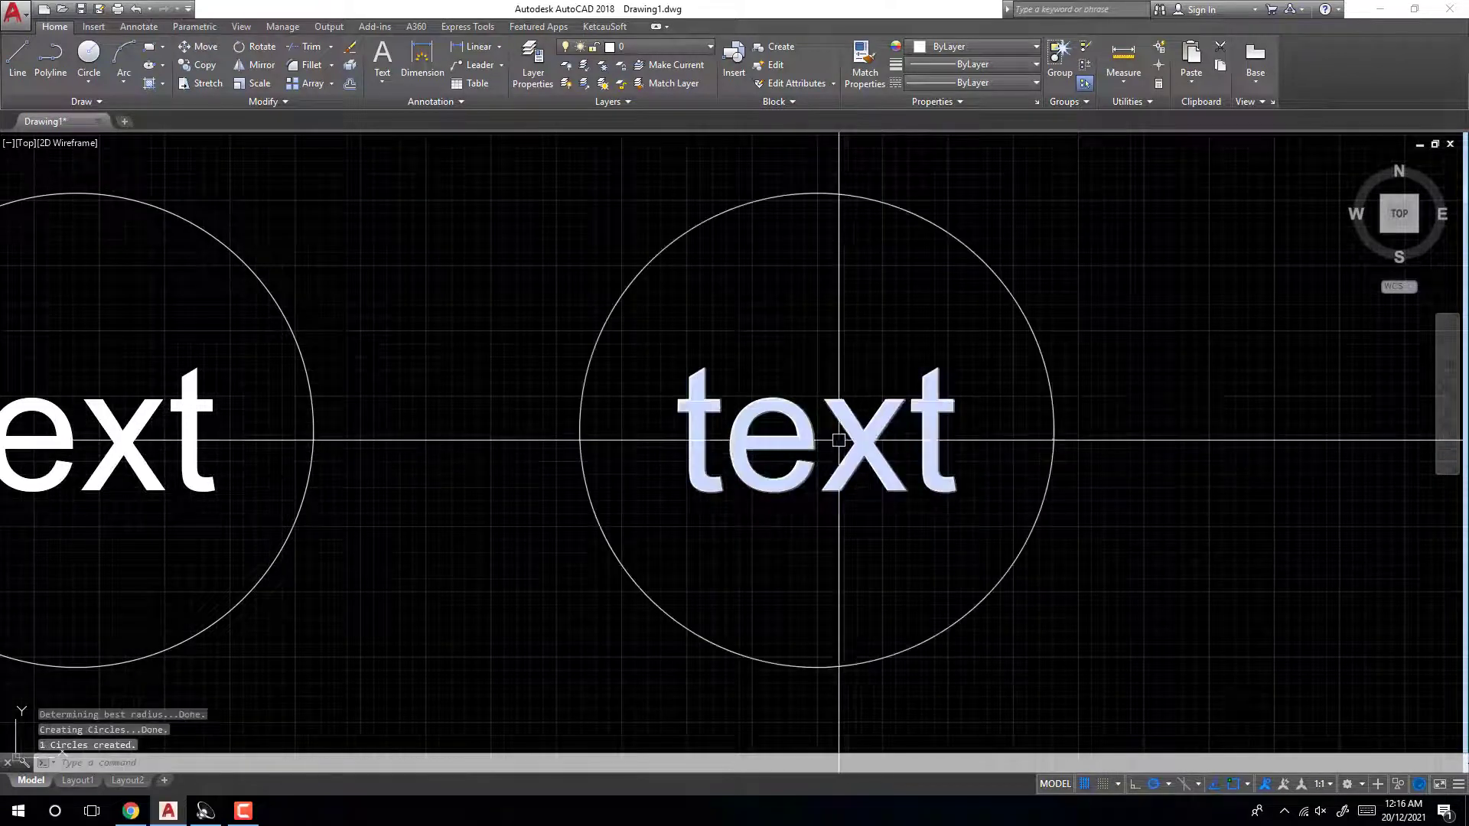
scroll(719, 378, "down", 5)
scroll(719, 379, "up", 4)
scroll(777, 360, "down", 2)
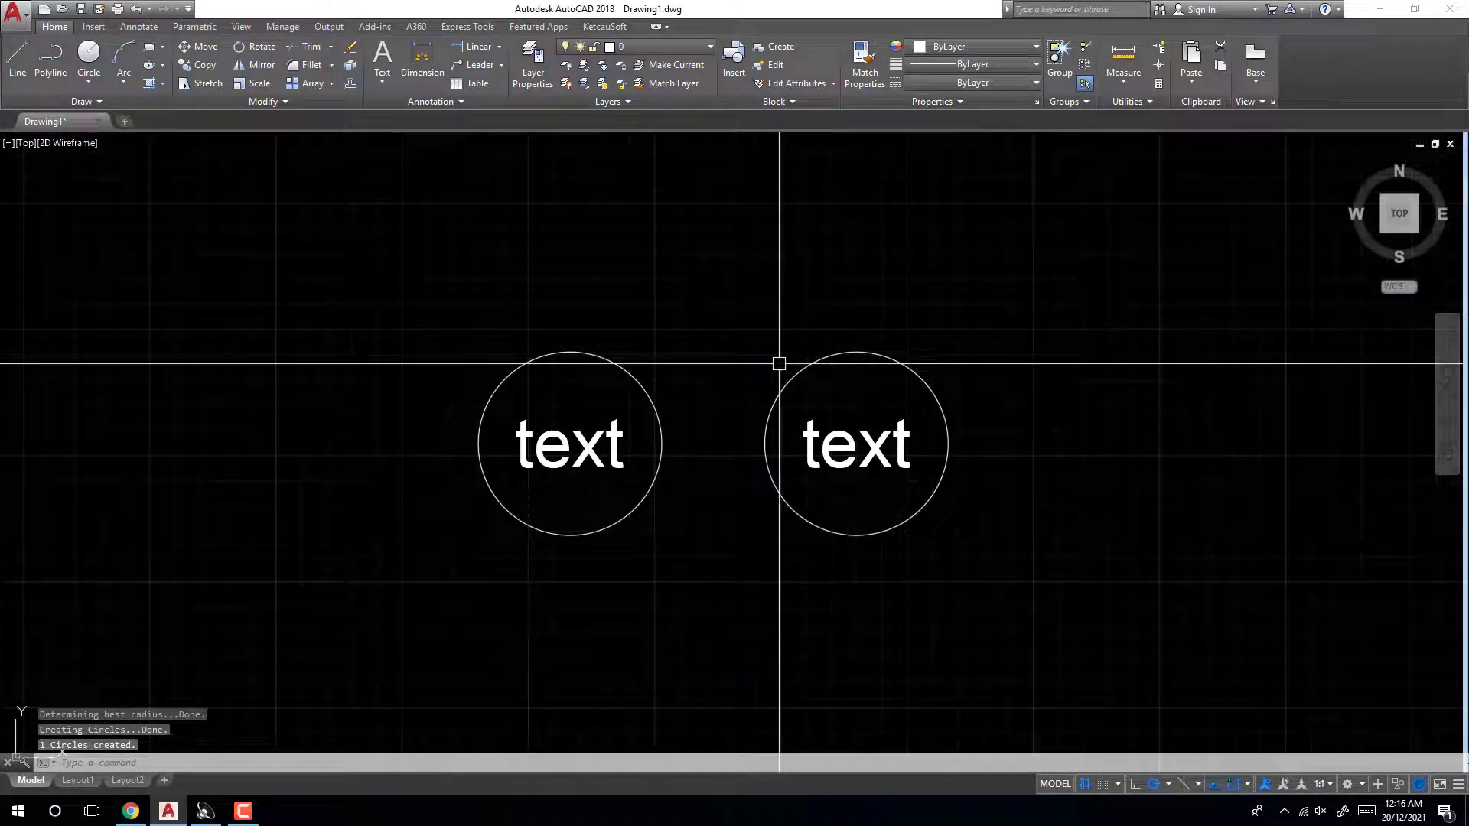
scroll(659, 387, "up", 2)
scroll(747, 383, "down", 2)
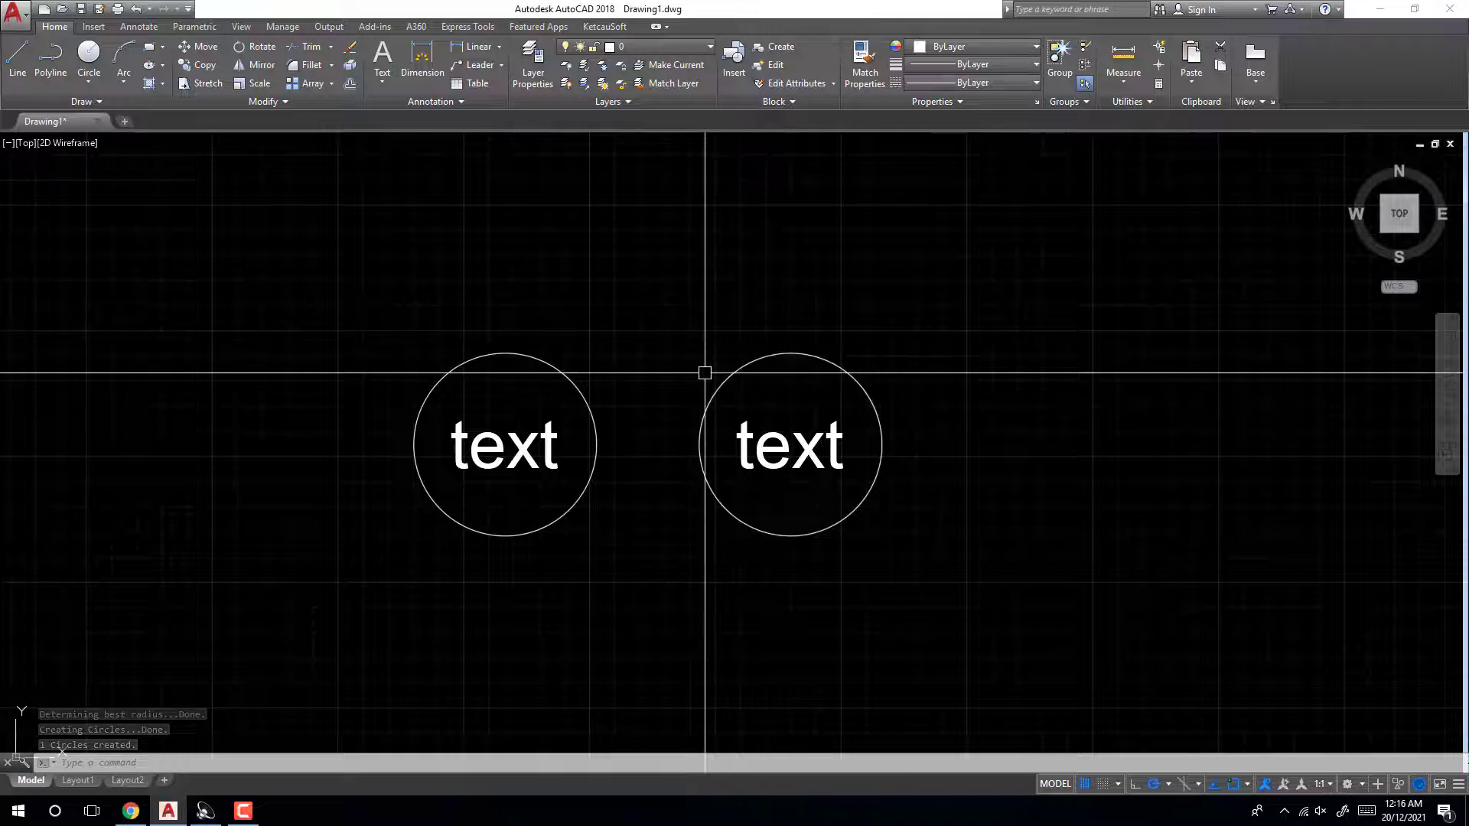
Copy the second circled 'text' further right, beyond the circles.
left_click(788, 443)
type("co")
key("Return")
left_click(788, 428)
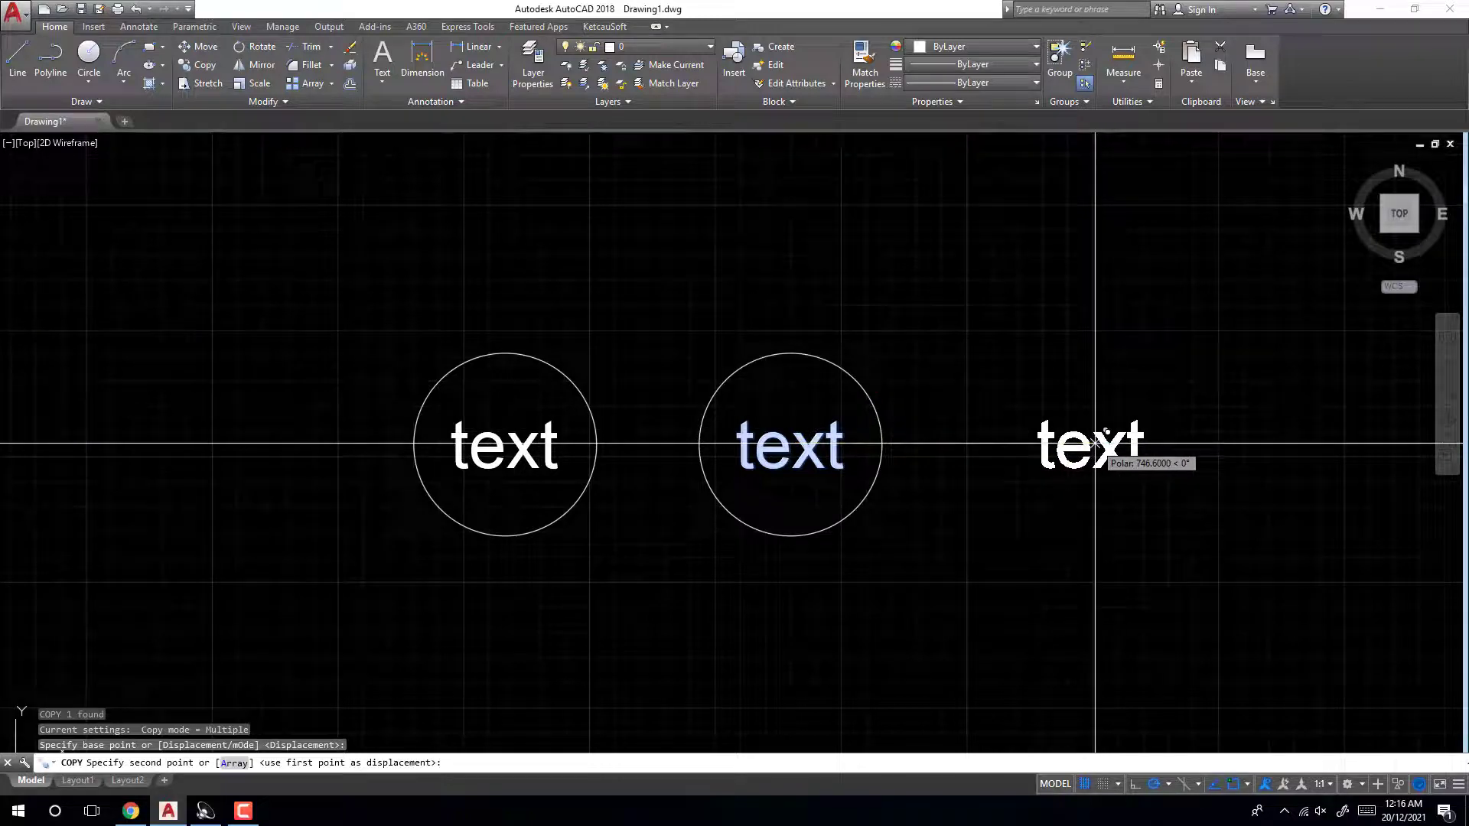
left_click(1101, 443)
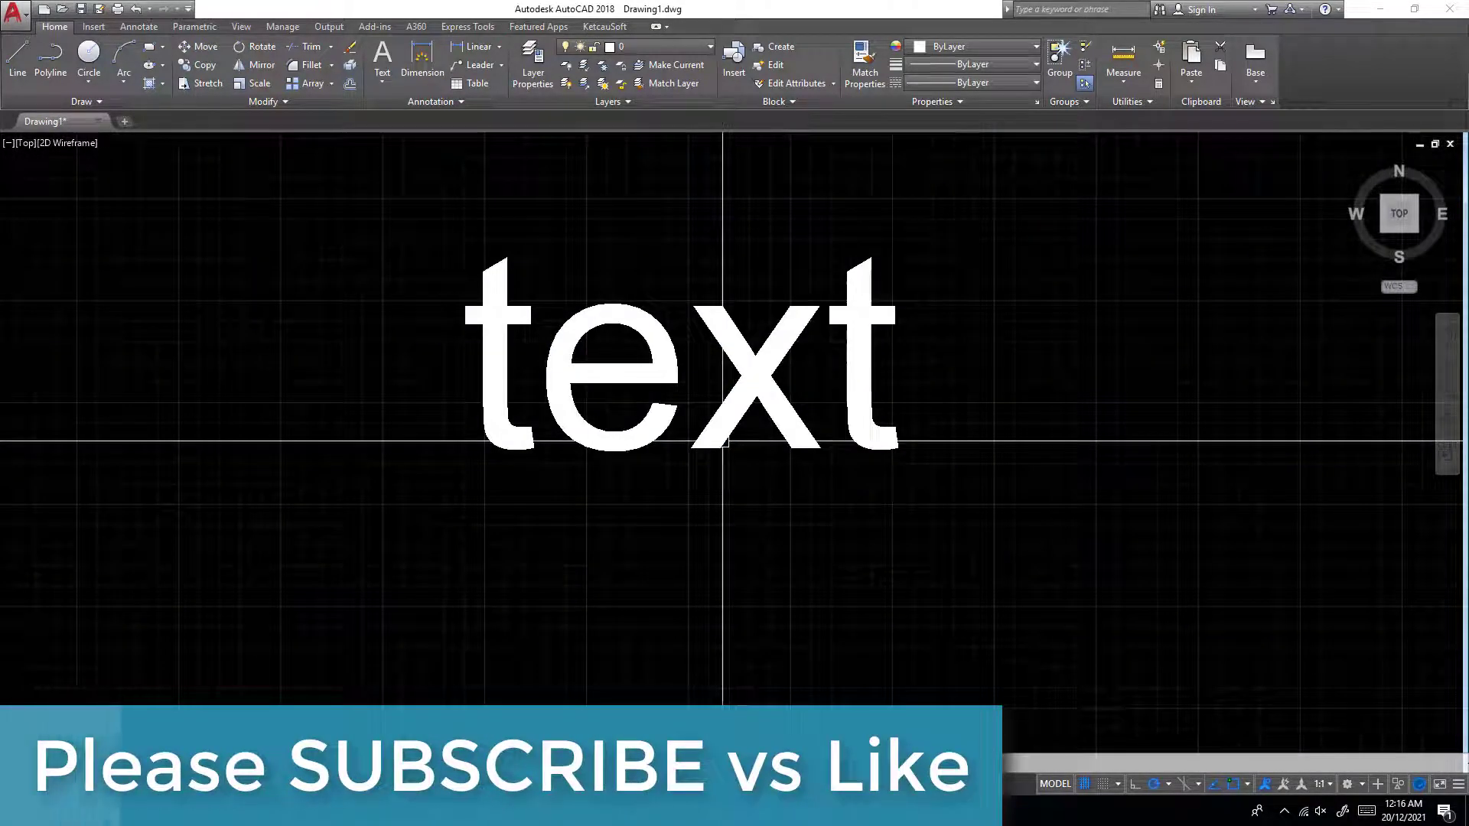
Enclose the third 'text' in a variable-size rectangle with TCIRCLE.
type("tc")
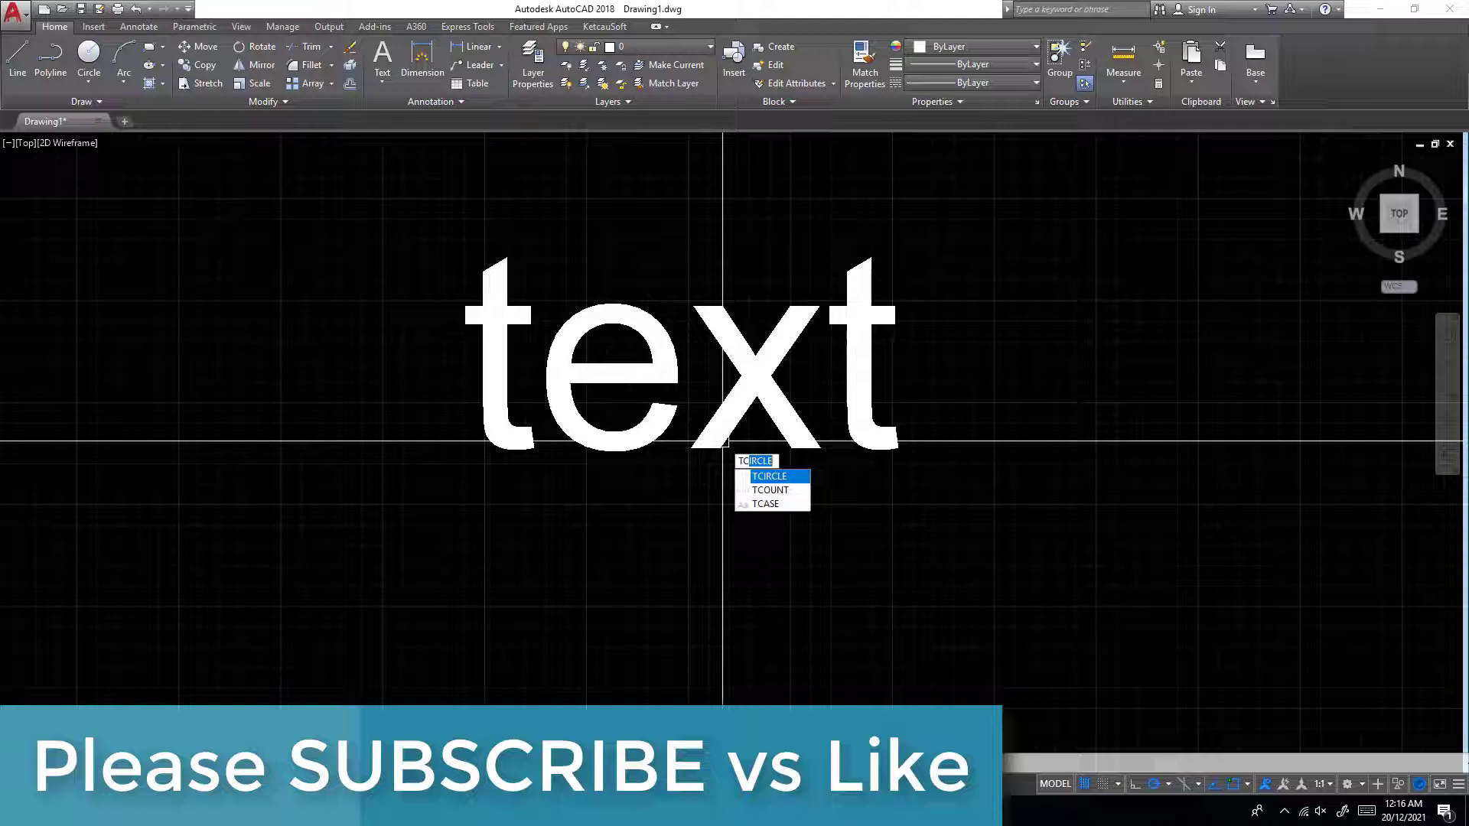
key("Return")
left_click(780, 392)
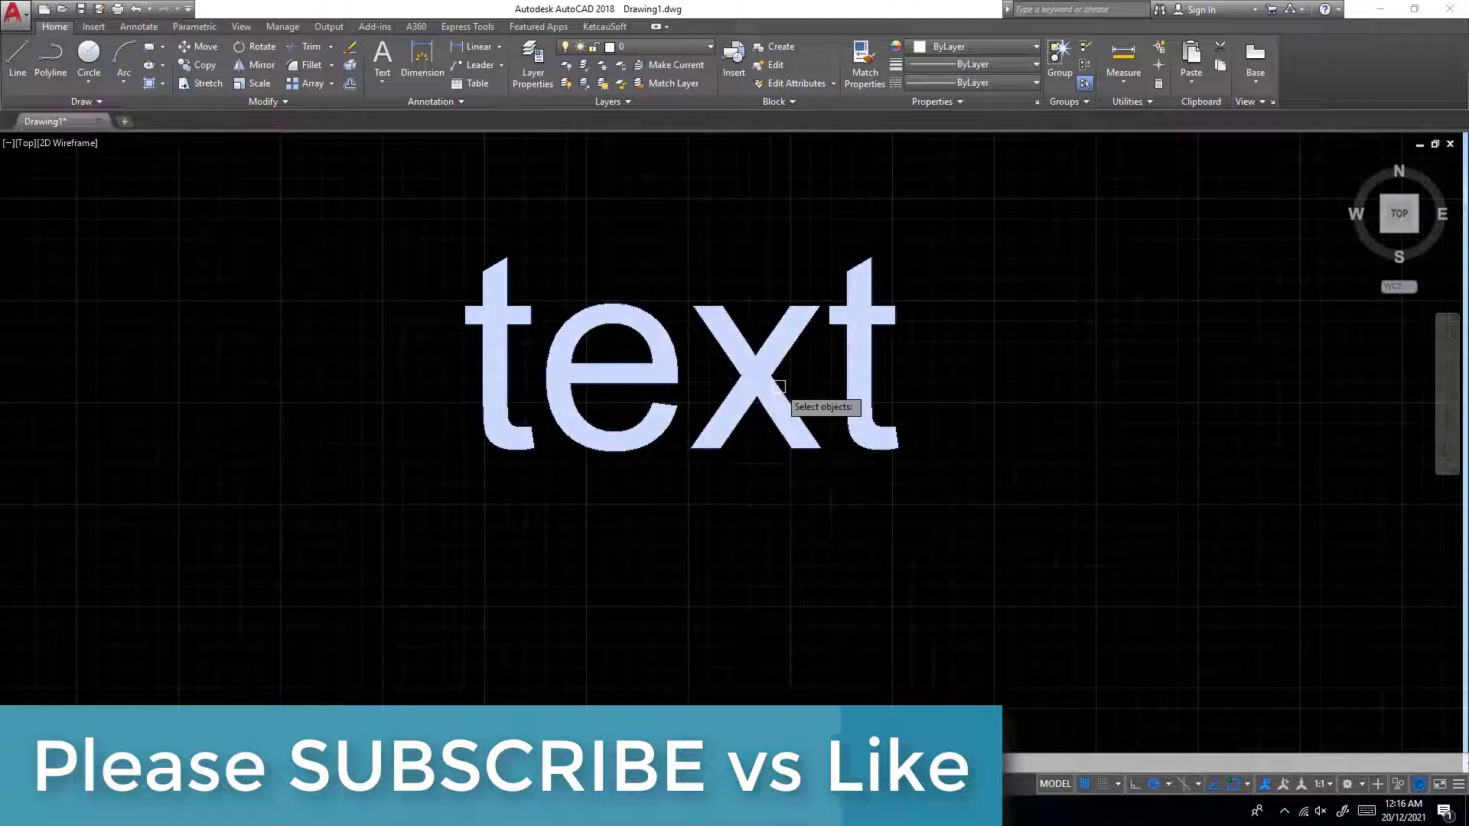
key("Return")
key("Return")
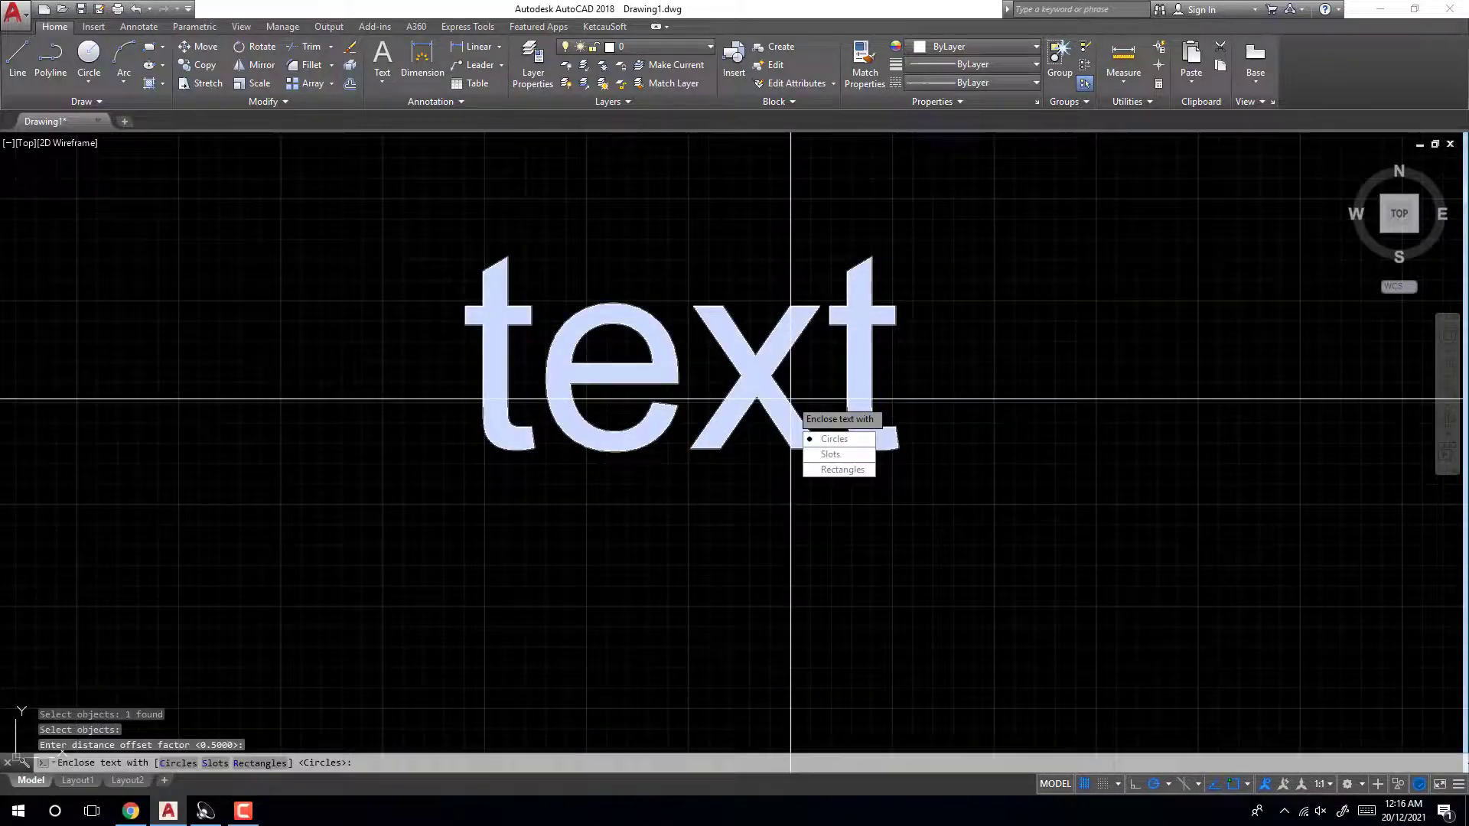
left_click(853, 470)
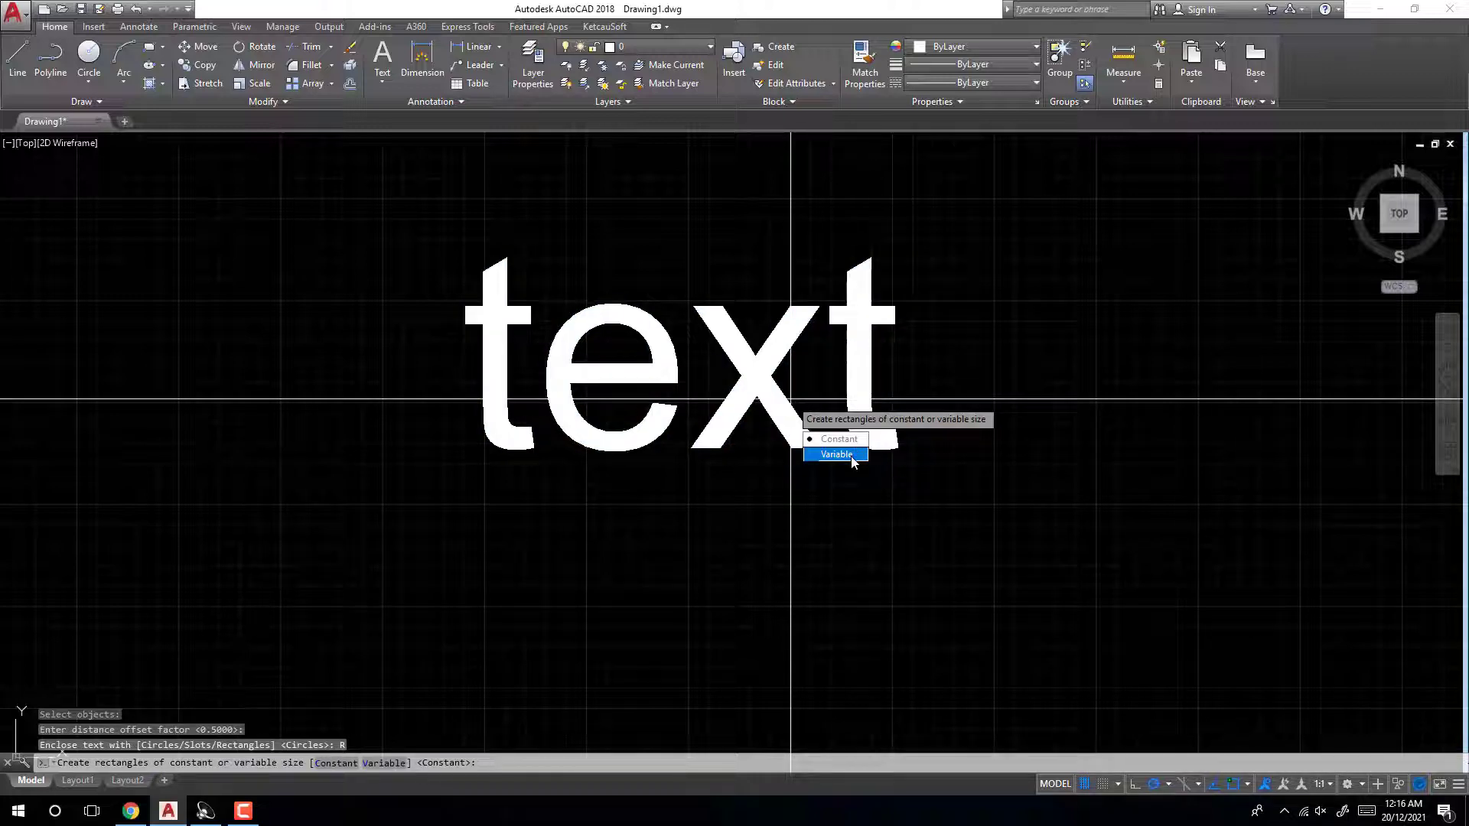
left_click(851, 456)
scroll(758, 352, "down", 5)
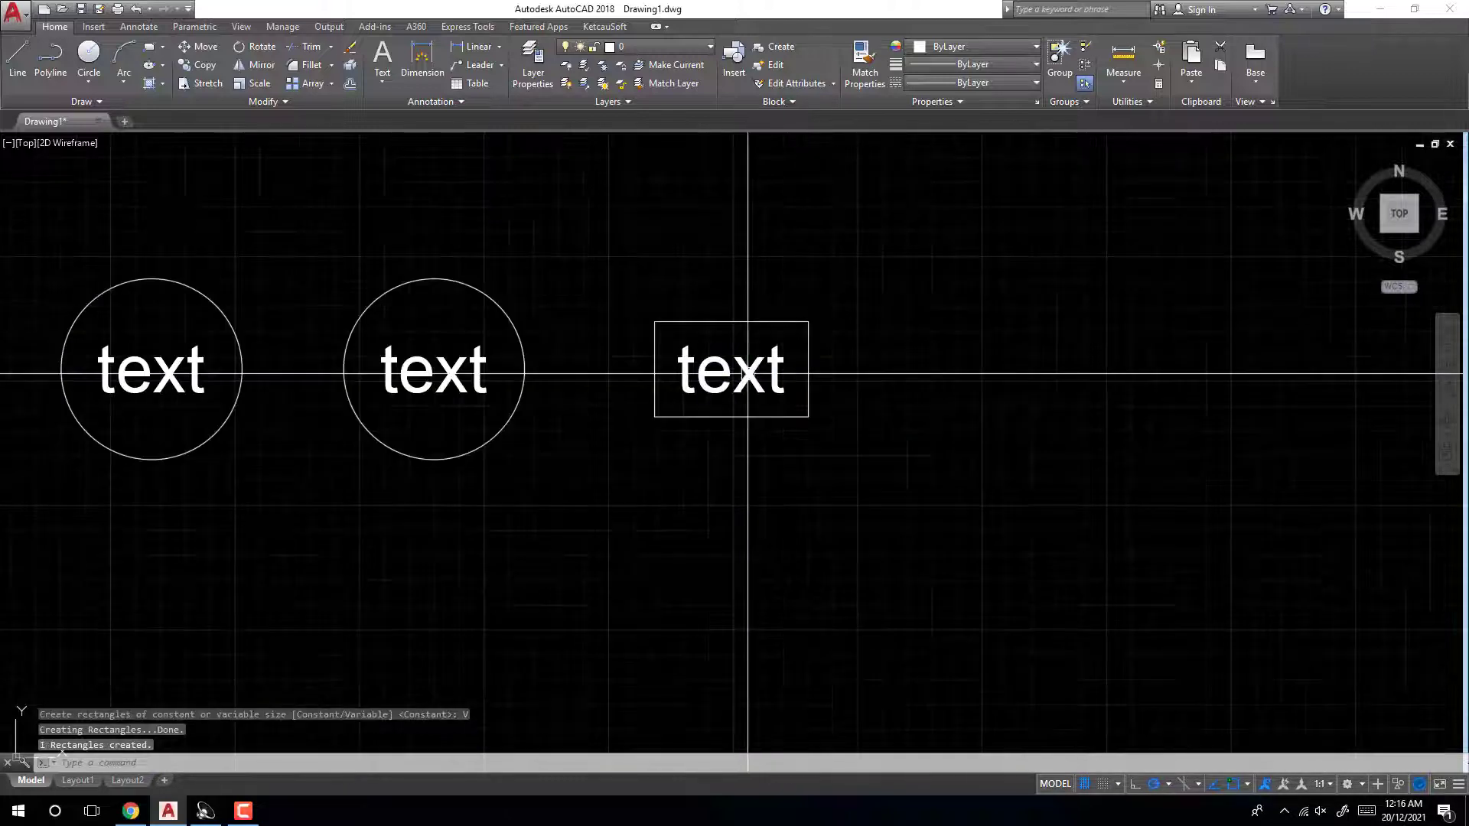
Copy the rectangled 'text' to a spot above it.
scroll(765, 355, "up", 5)
left_click(784, 377)
type("co")
key("Return")
left_click(784, 377)
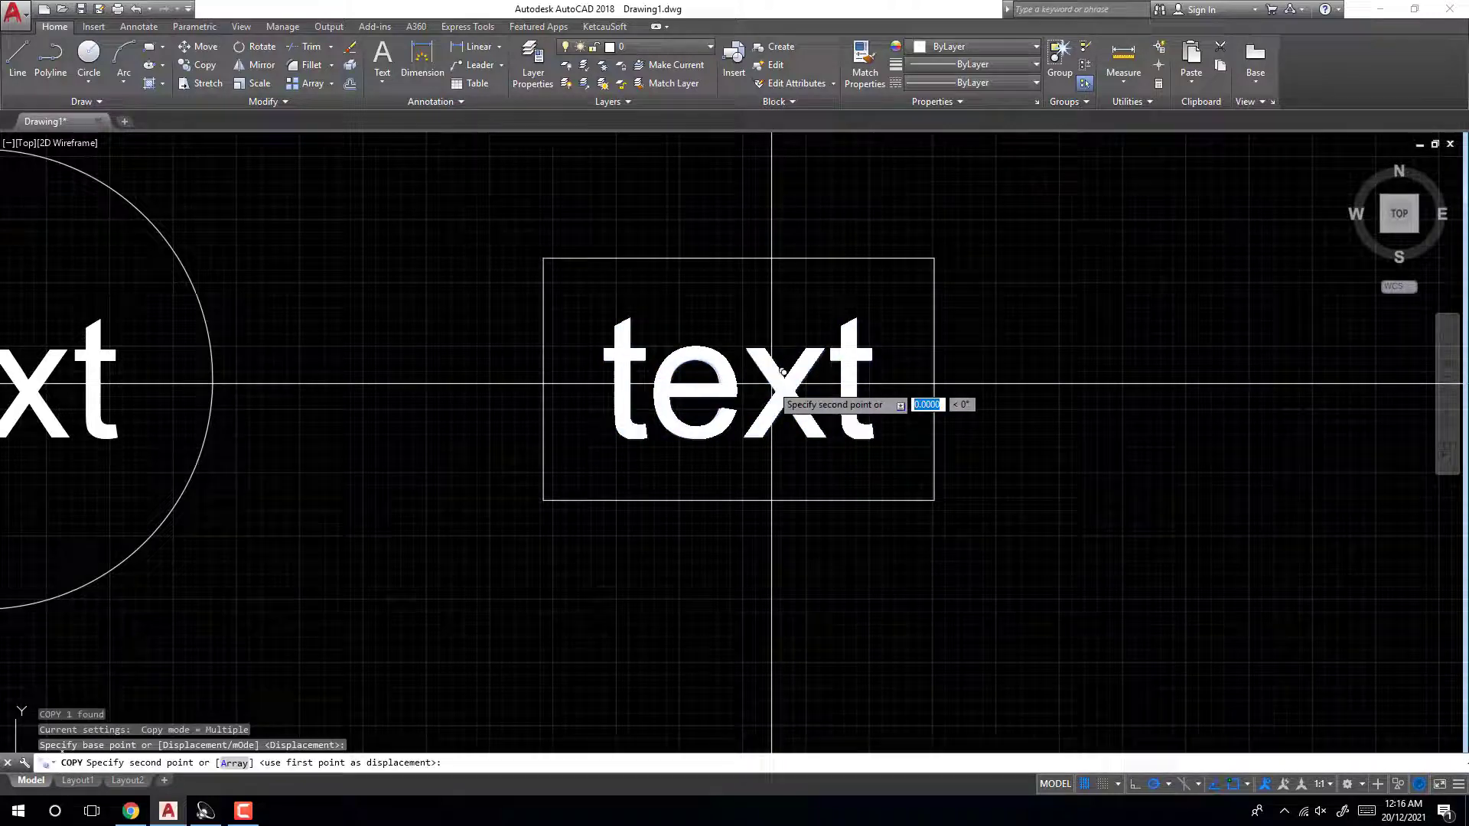
scroll(784, 377, "down", 5)
left_click(750, 263)
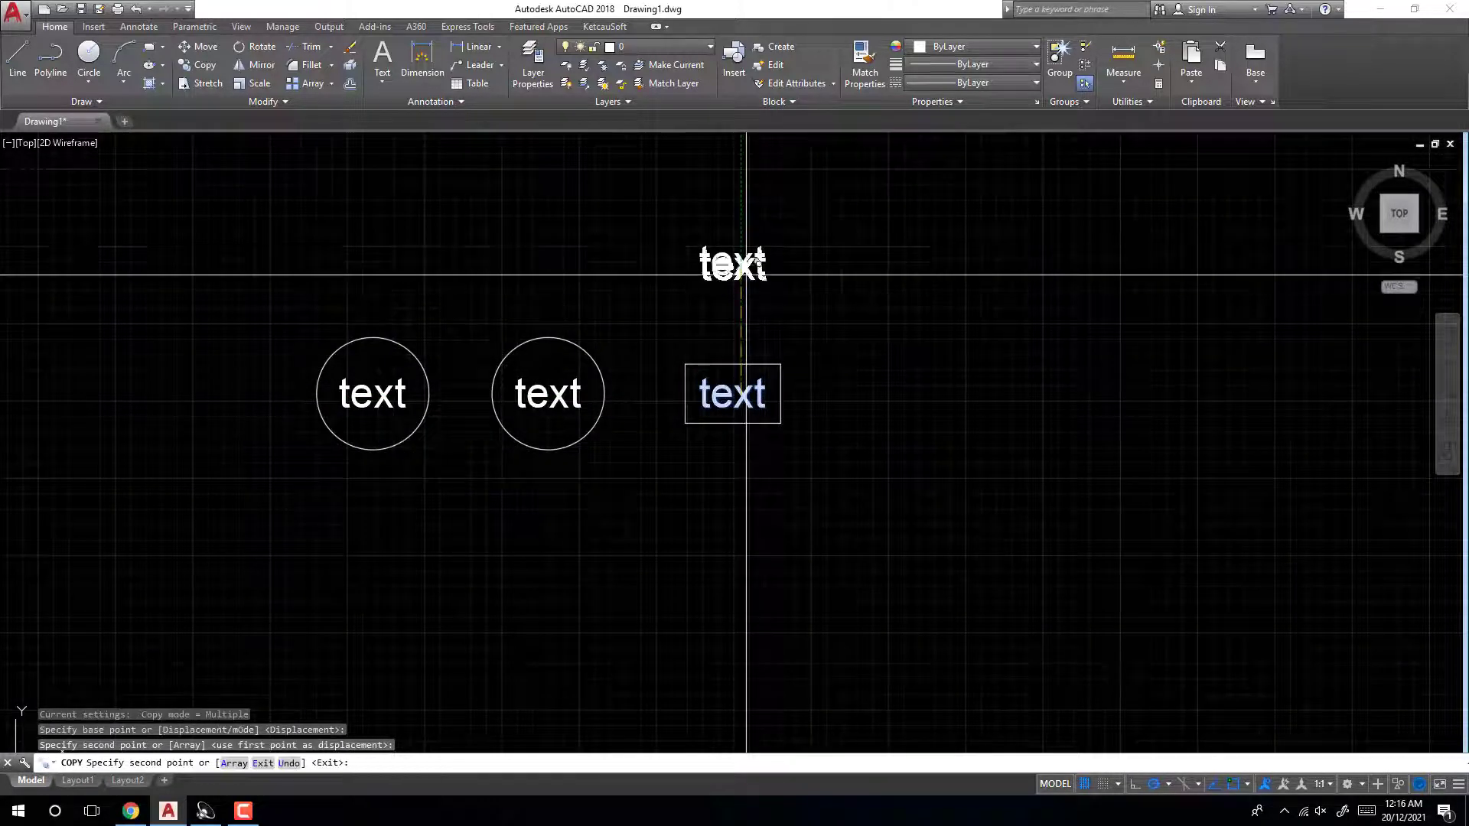
key("Escape")
scroll(737, 229, "up", 4)
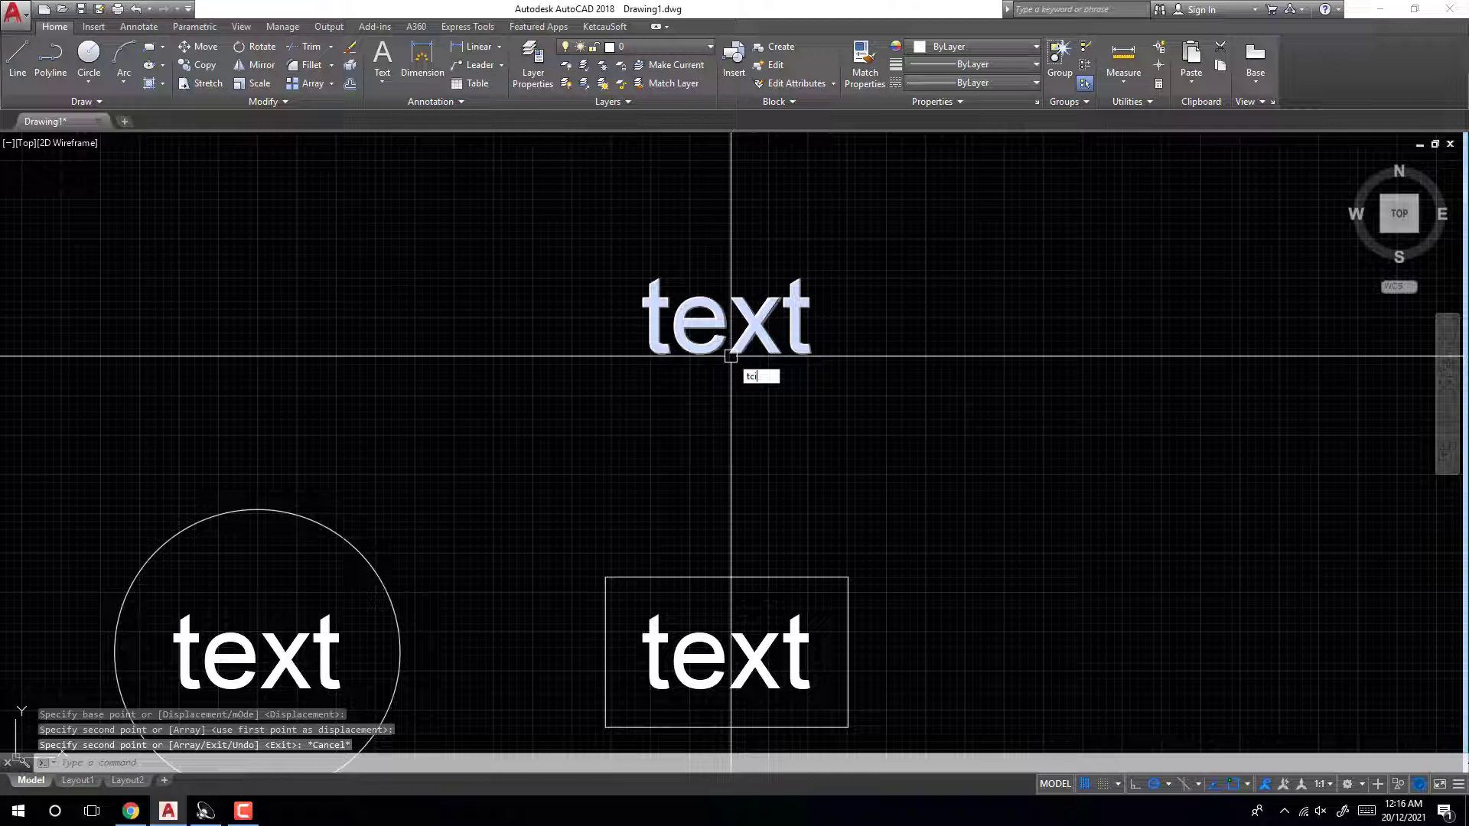
Frame the upper copy in a constant-size rectangle, Both, with 0.5 offset.
type("tci")
key("Return")
left_click(769, 330)
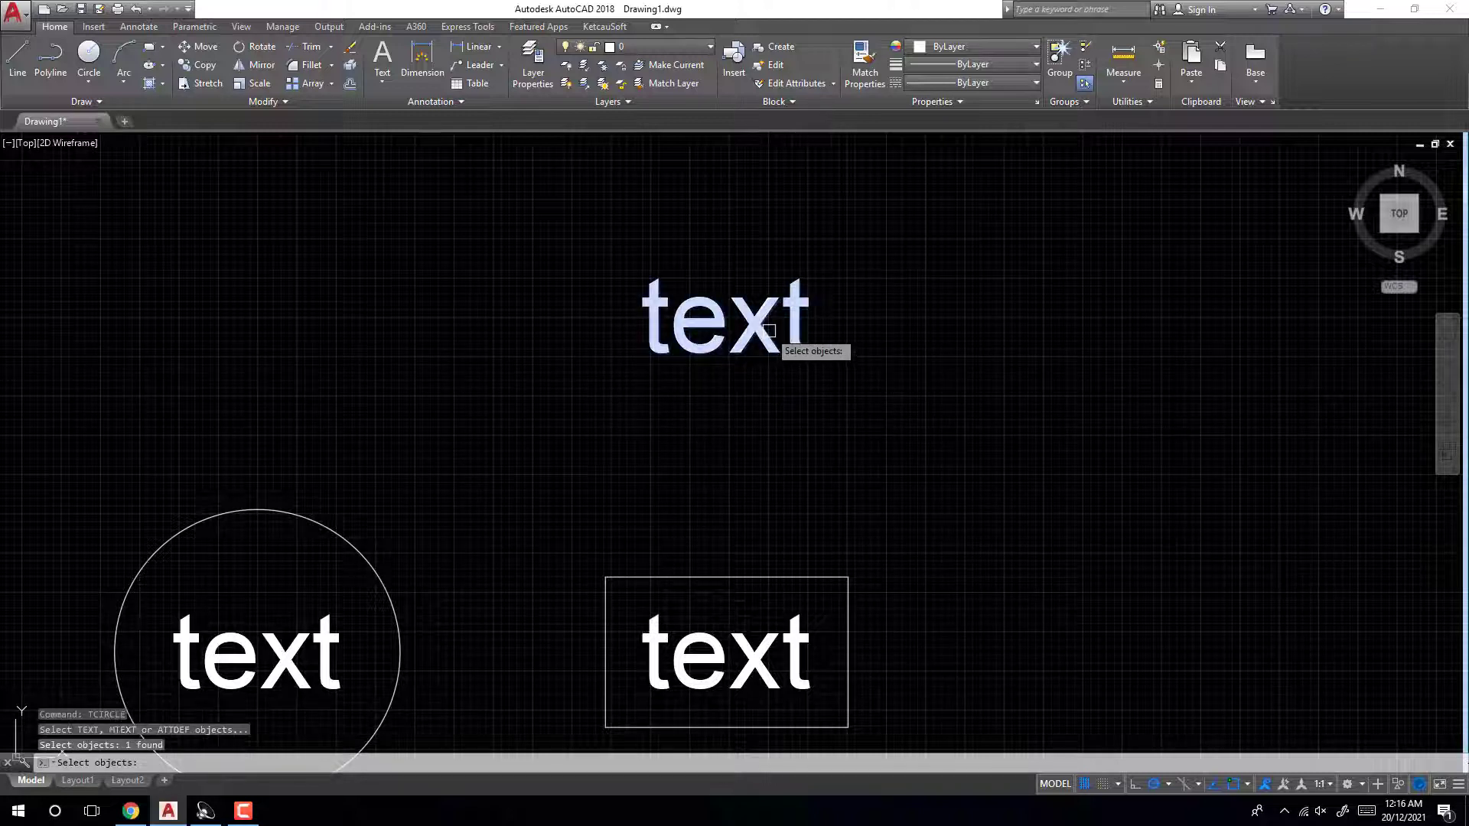
key("Return")
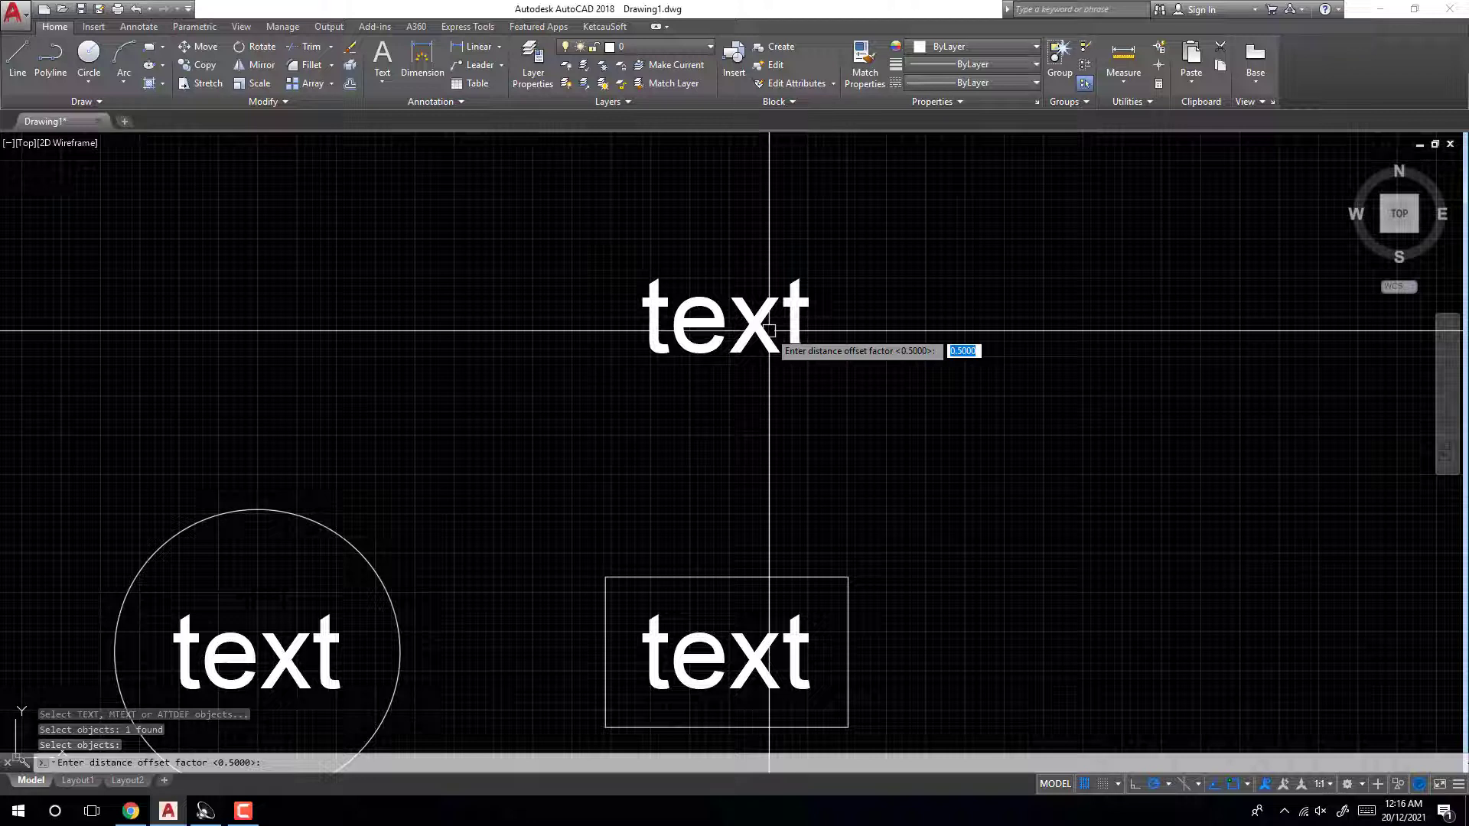
key("Return")
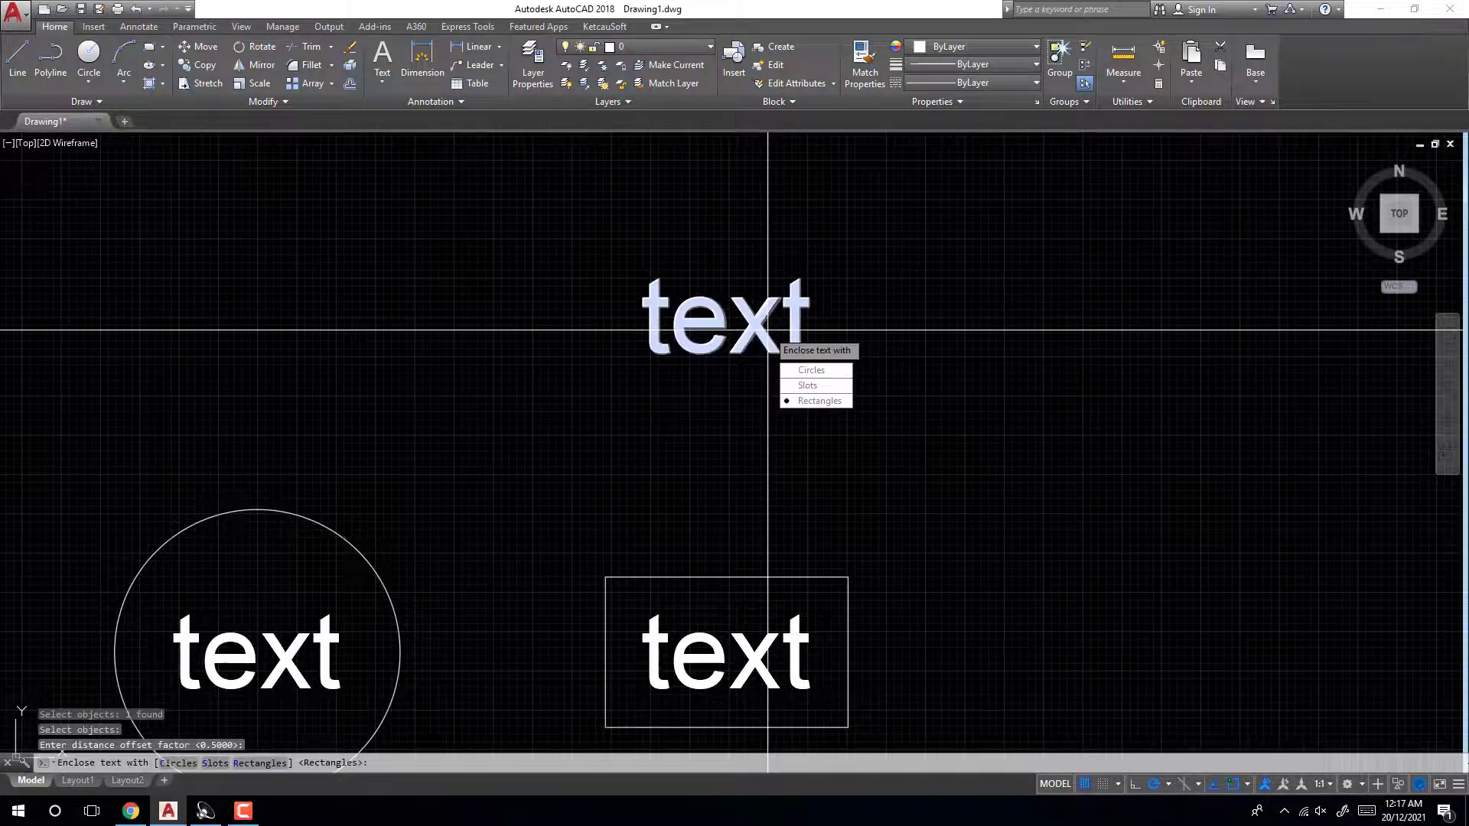
left_click(837, 402)
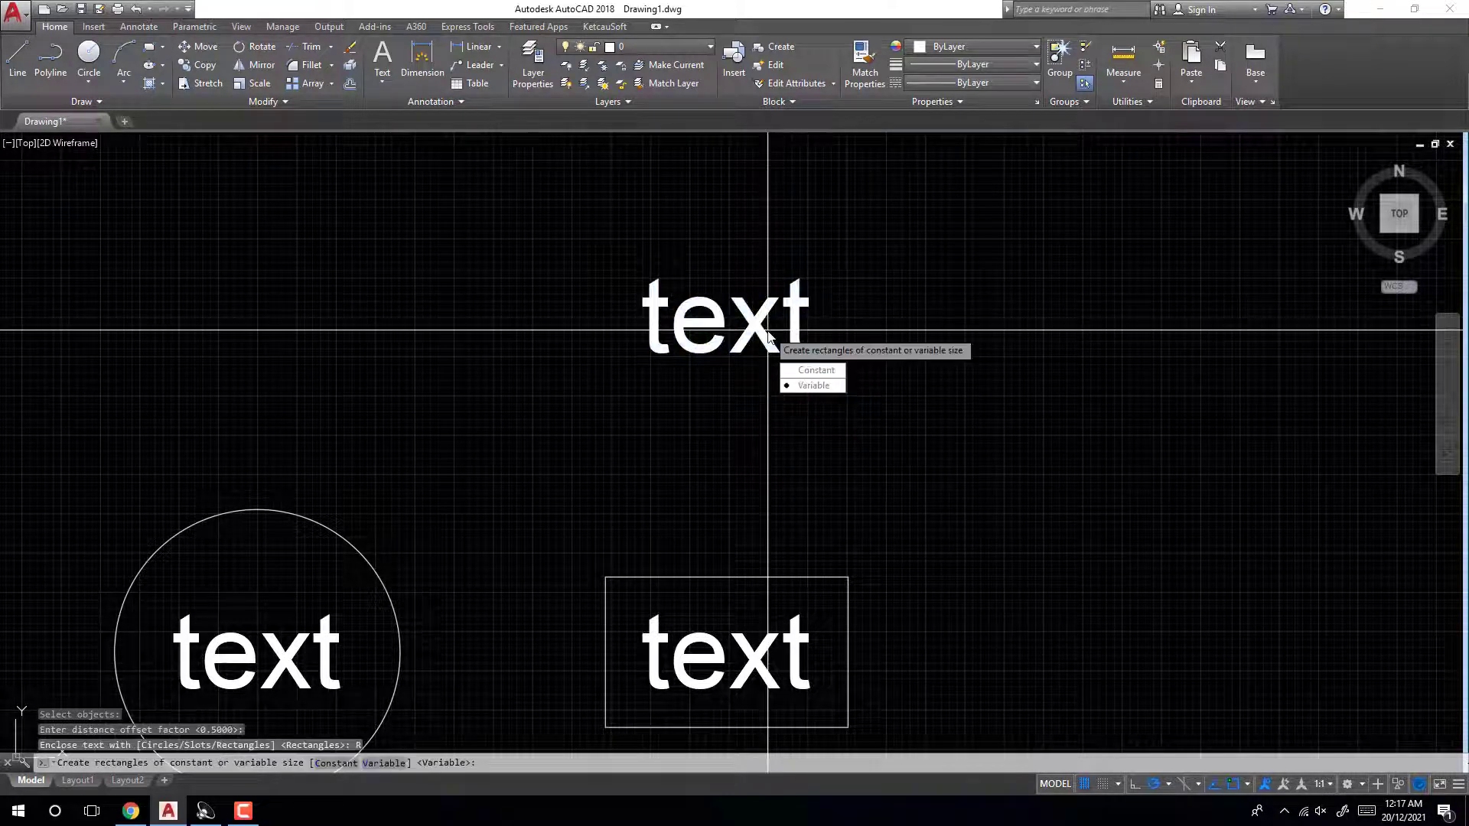
left_click(816, 370)
left_click(825, 401)
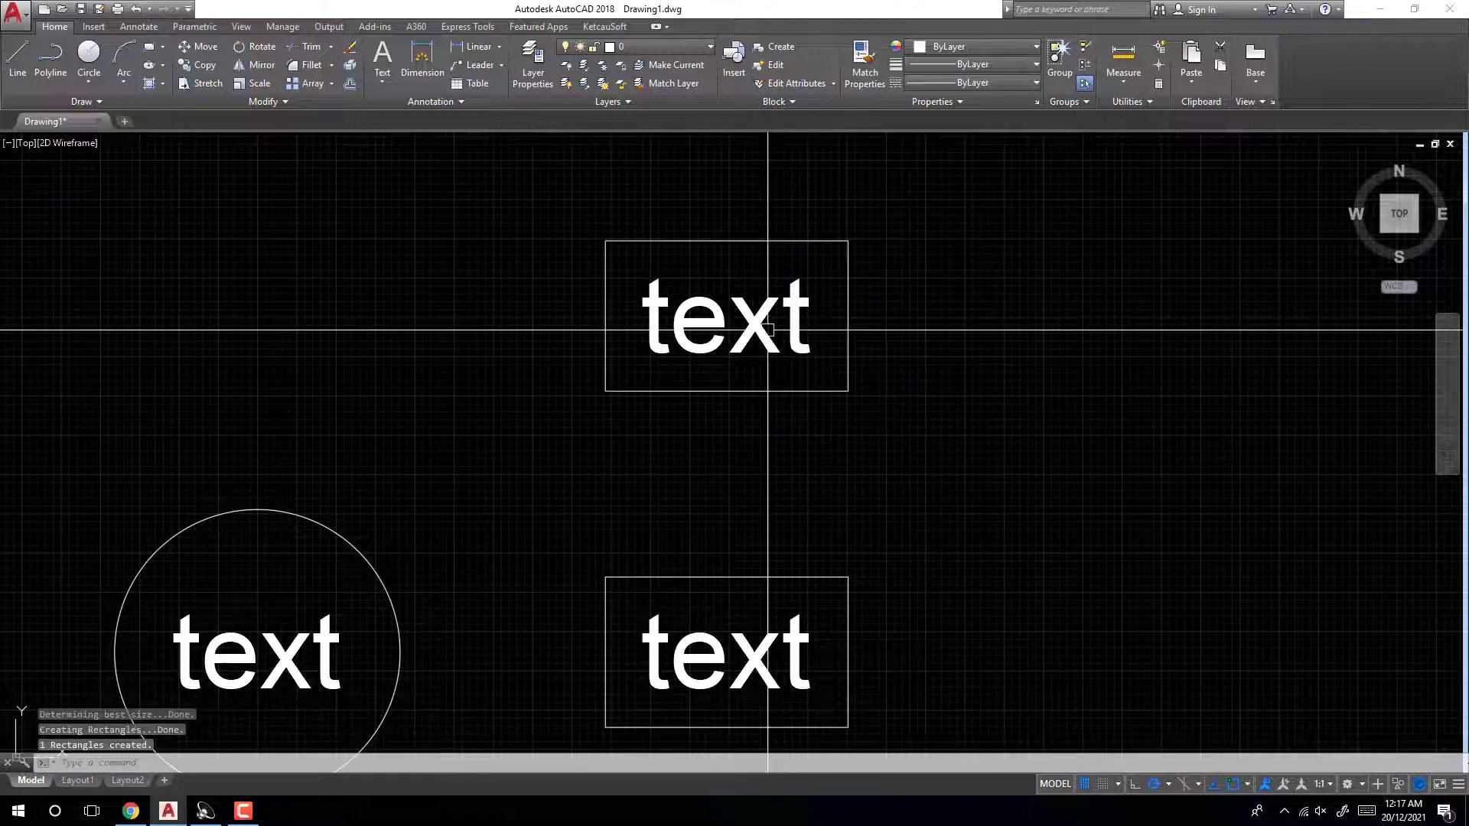
Move the top framed text down so it sits just above the lower rectangle.
scroll(797, 328, "down", 3)
left_click(797, 315)
left_click(798, 353)
scroll(798, 353, "up", 4)
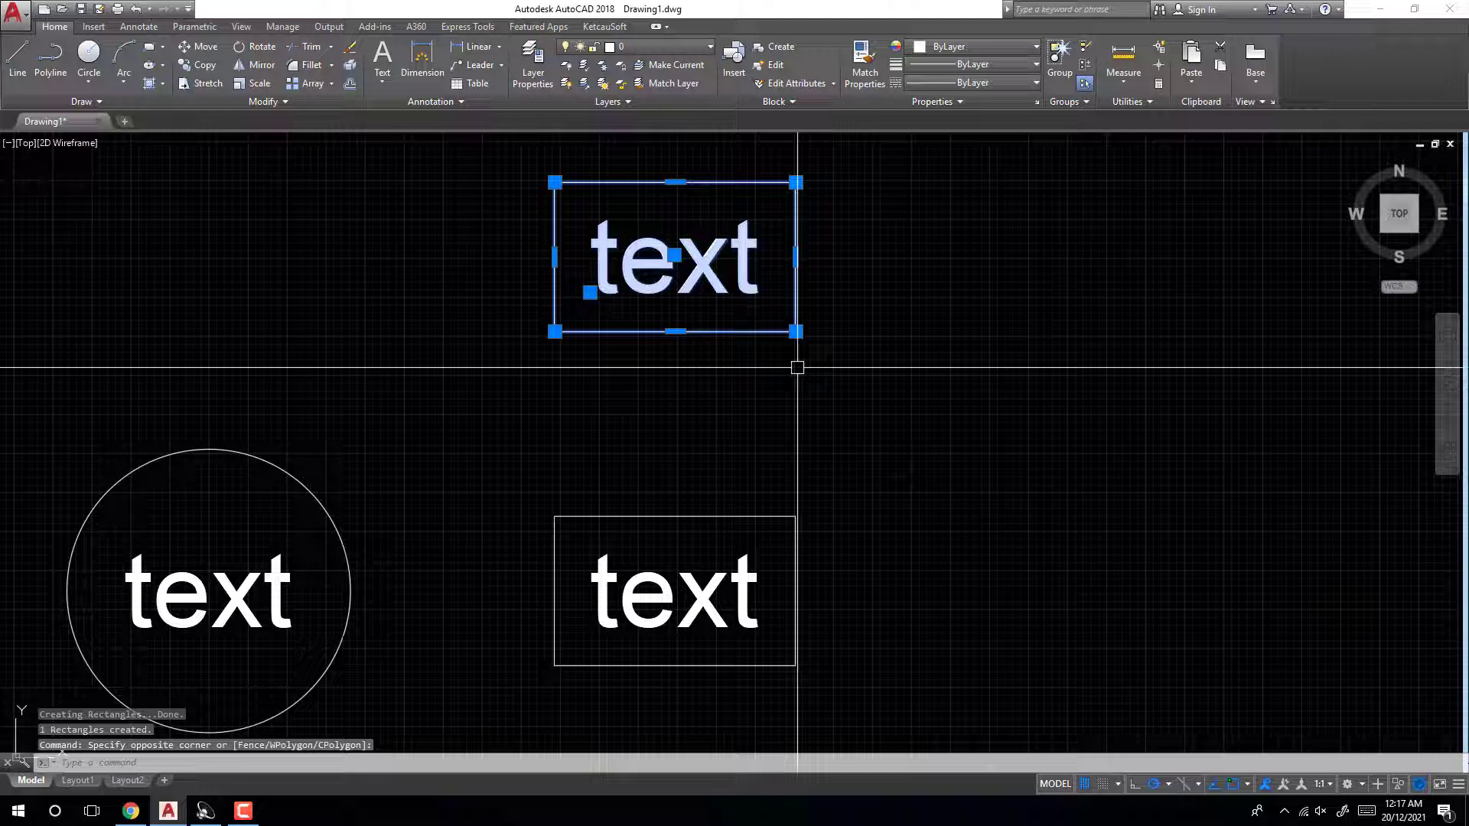
key("Return")
left_click(795, 331)
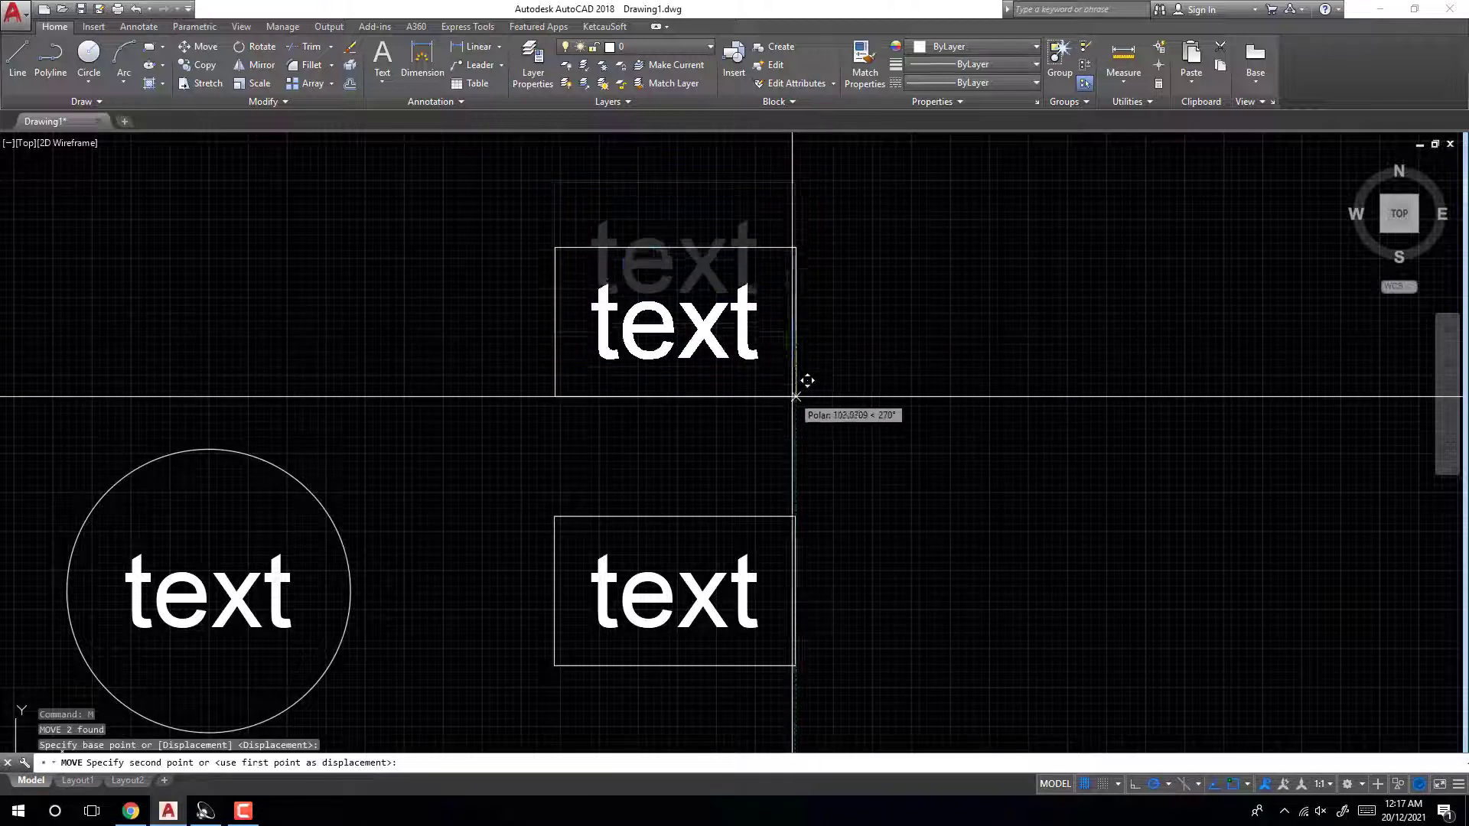
left_click(795, 410)
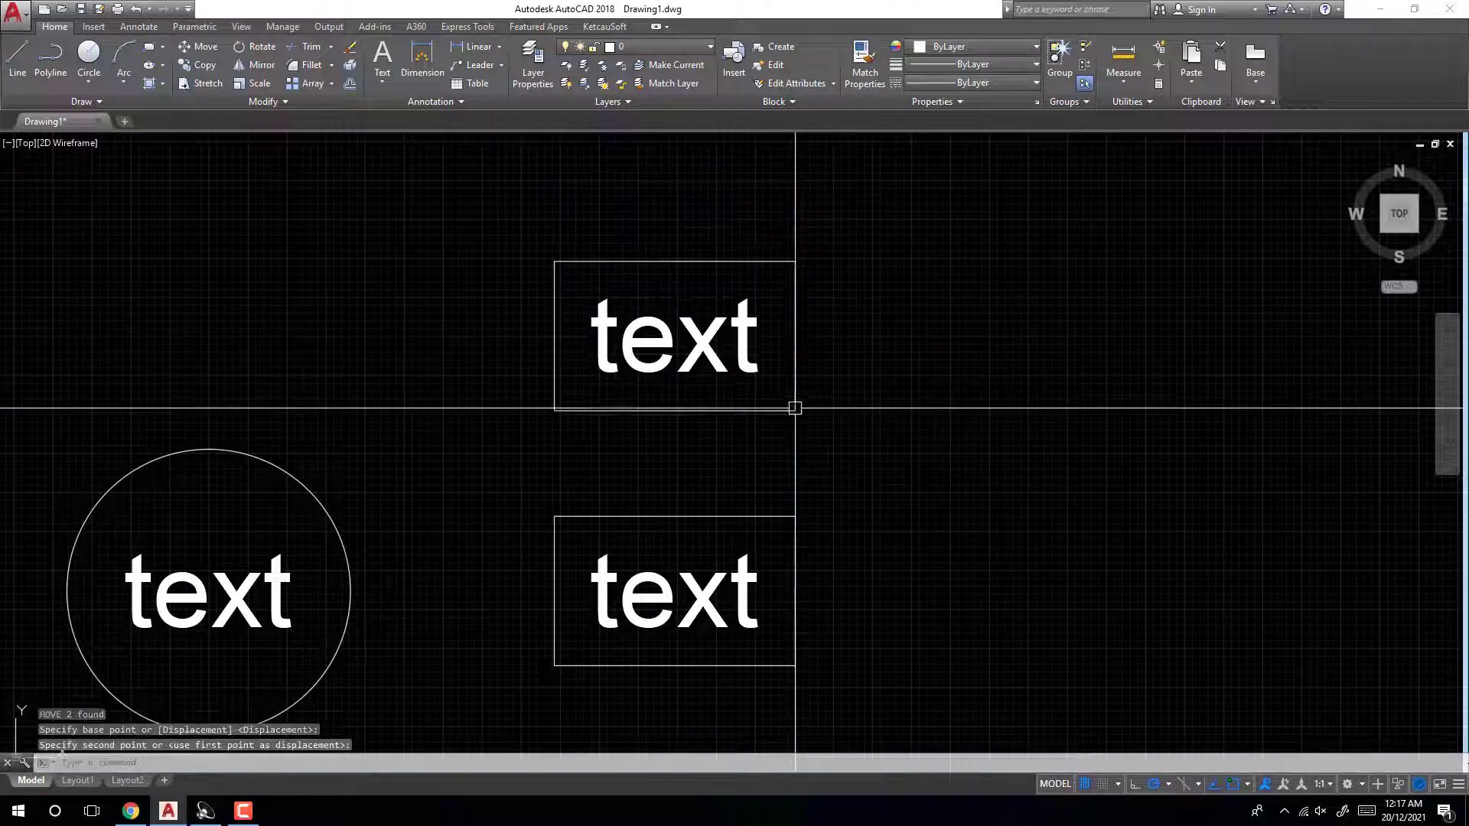
Pan the drawing to view all the framed words together.
left_click(781, 516)
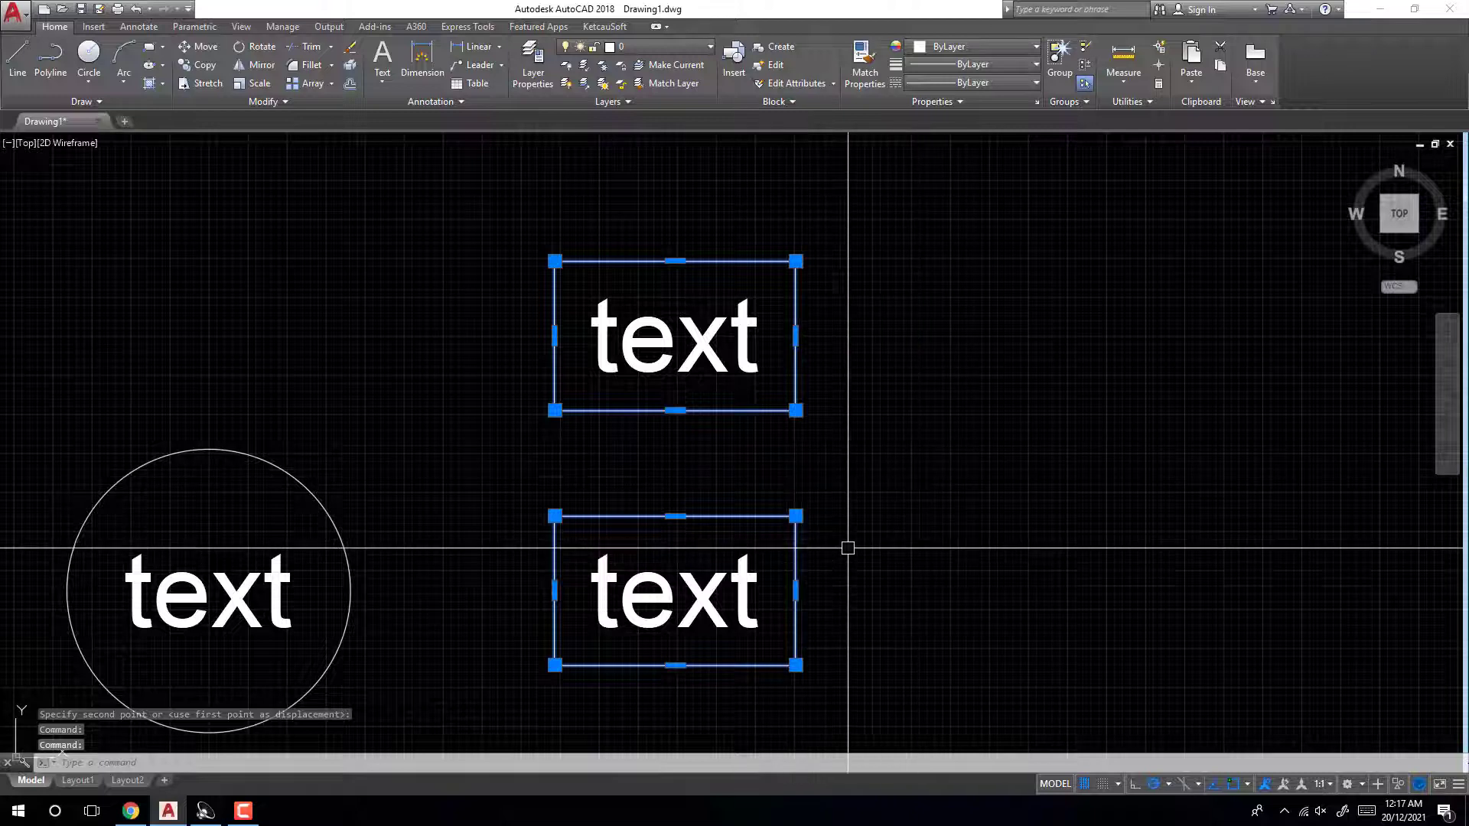
mouse_move(714, 459)
middle_mouse_down()
mouse_move(774, 446)
mouse_move(808, 514)
middle_mouse_up()
scroll(773, 446, "down", 4)
key("Escape")
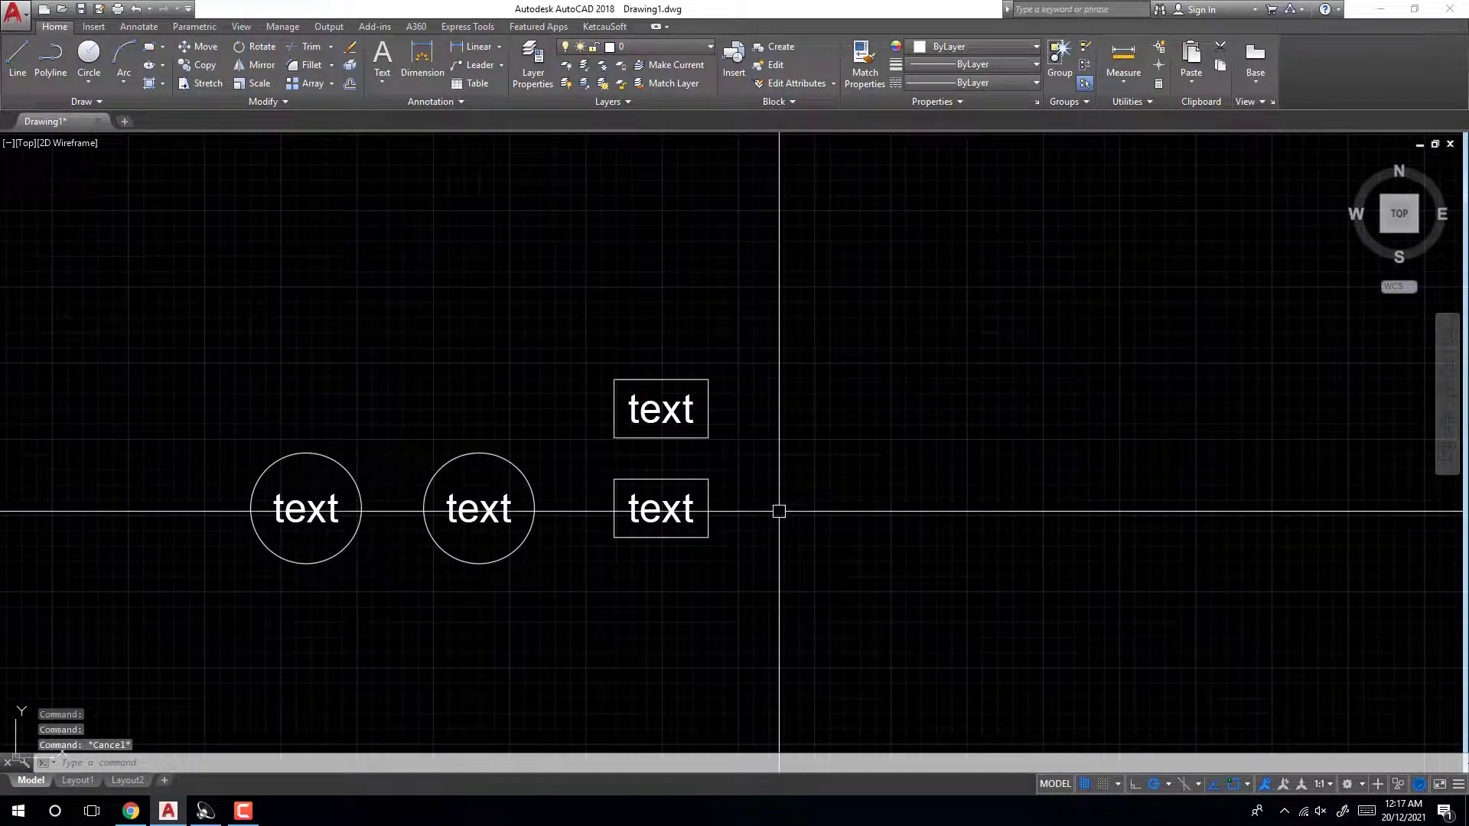
scroll(646, 517, "up", 4)
middle_click_drag(678, 508, 757, 475)
scroll(841, 397, "down", 4)
scroll(841, 429, "up", 3)
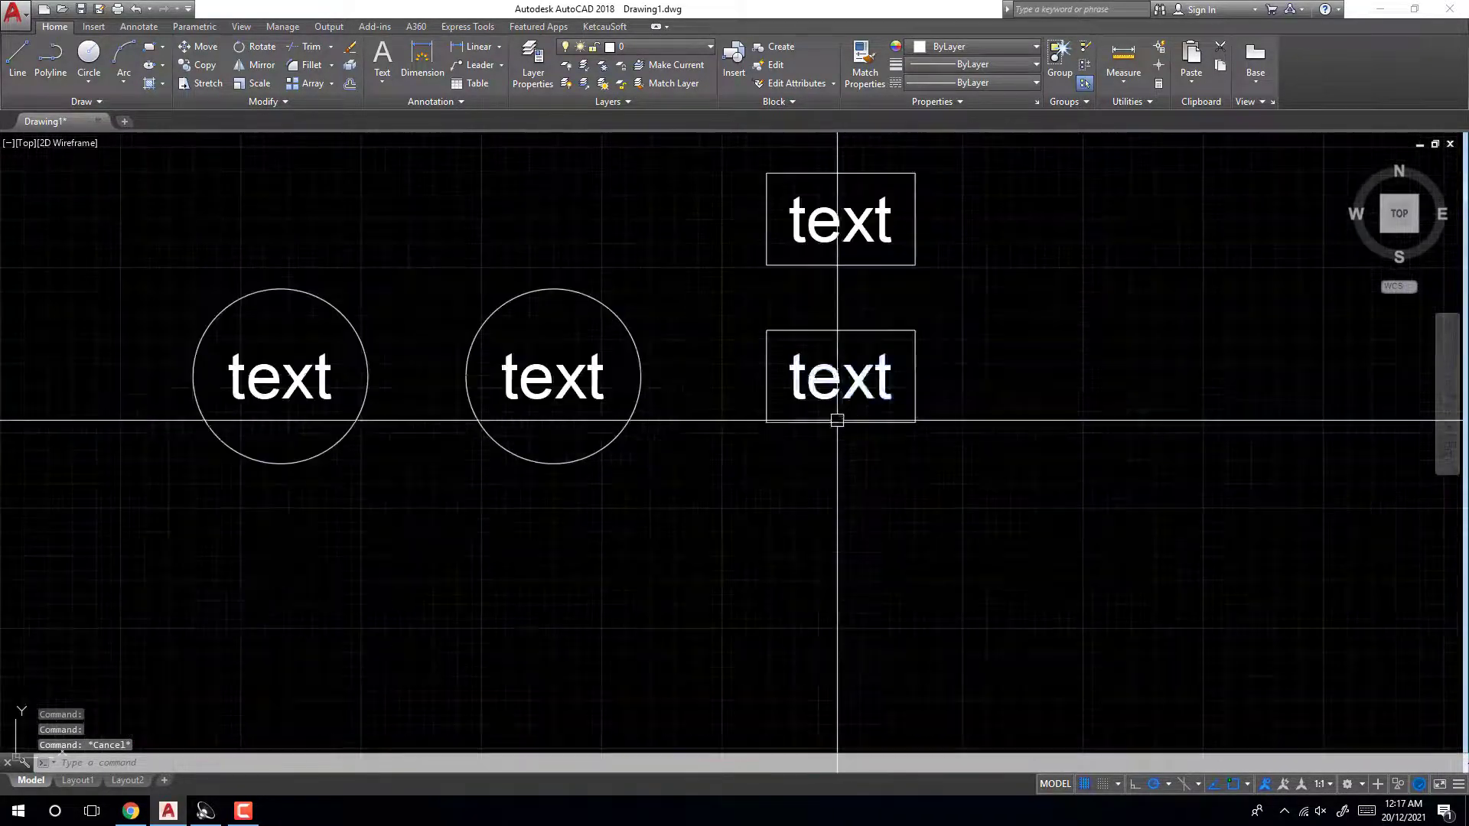
Copy the lower rectangle's 'text' to the right of the rectangles.
left_click(842, 377)
type("c")
key("Return")
scroll(849, 379, "up", 2)
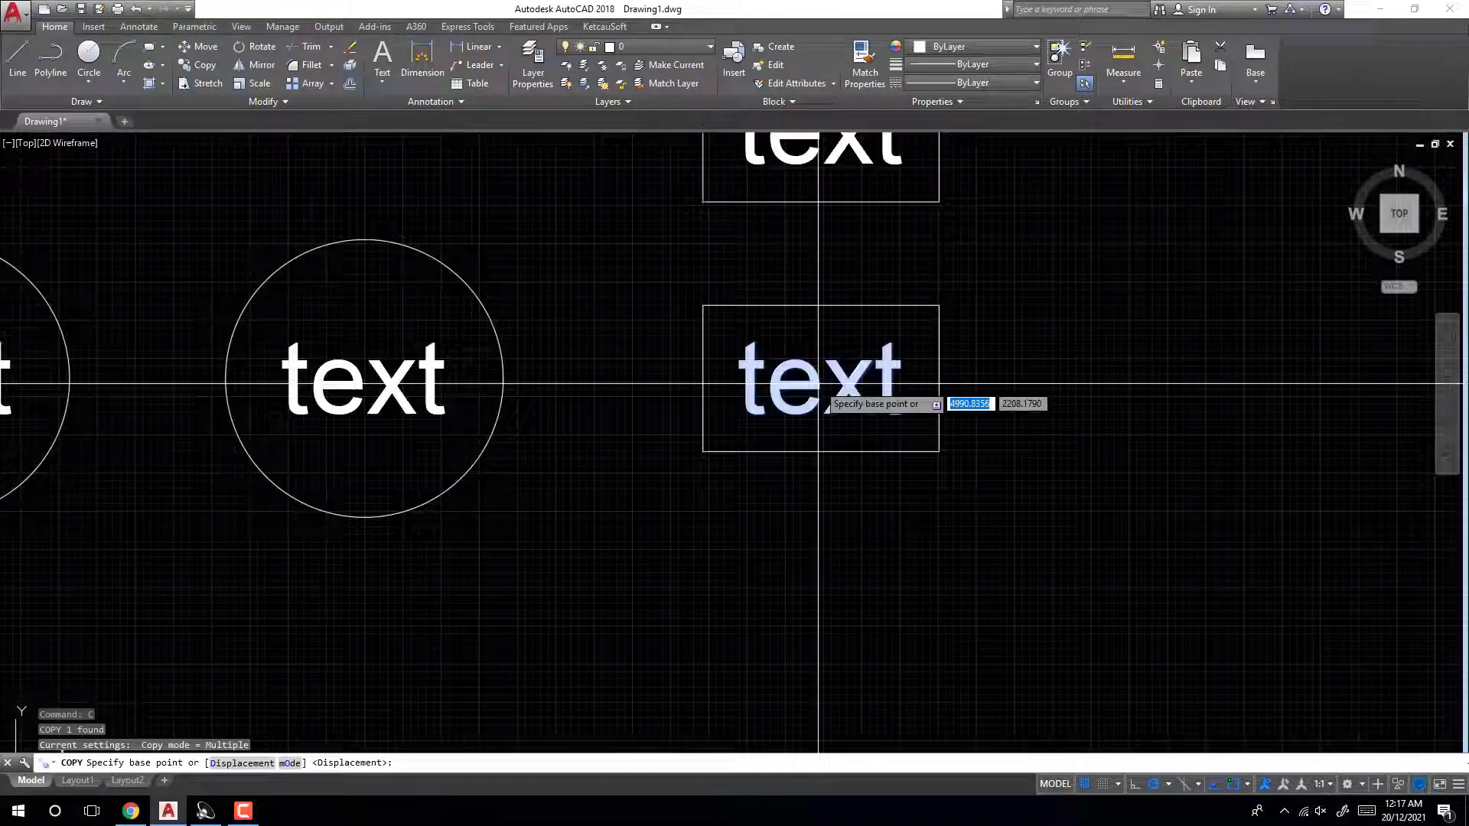
scroll(841, 386, "up", 2)
scroll(832, 390, "down", 4)
left_click(832, 390)
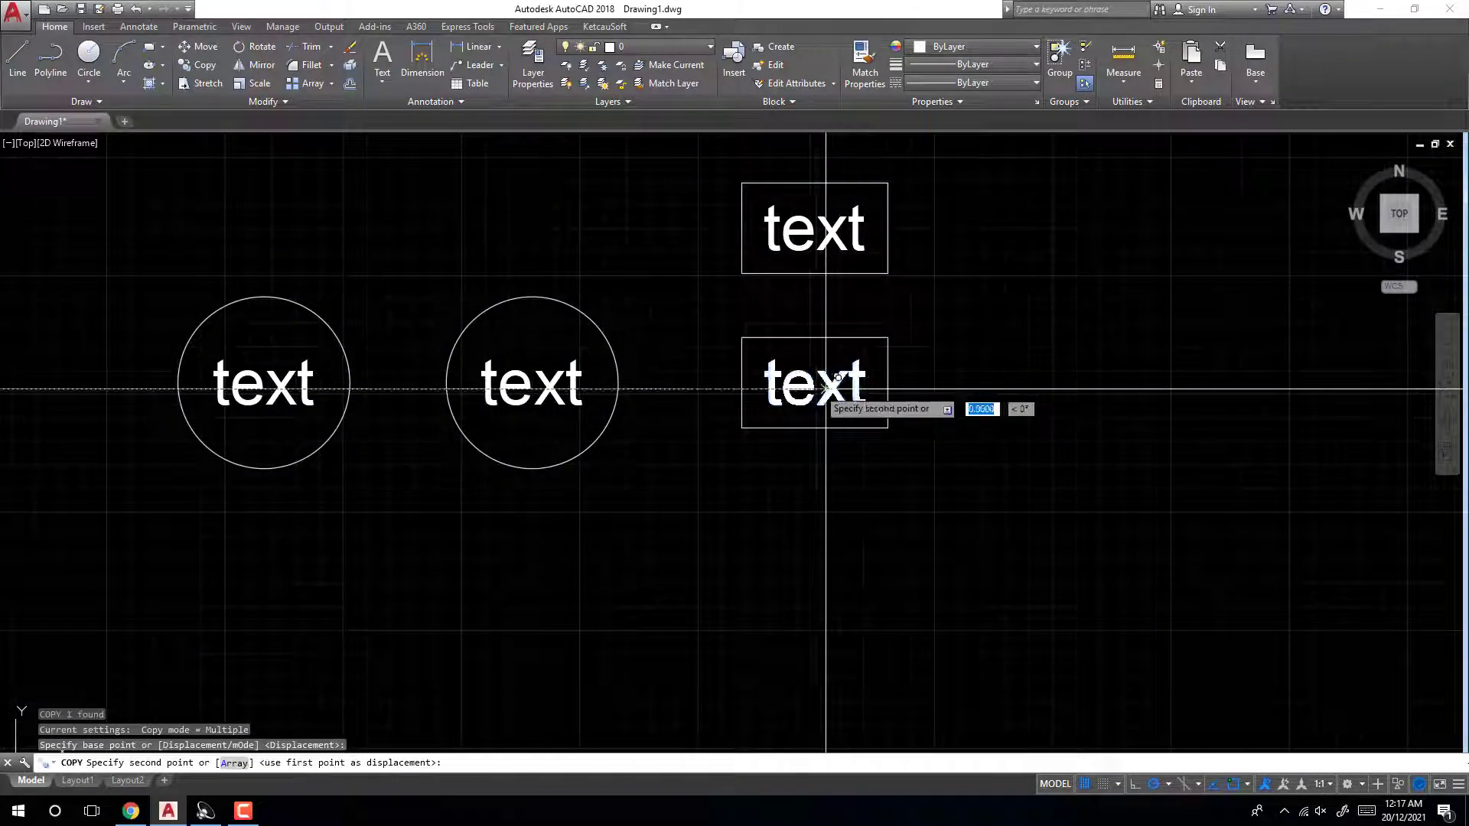
scroll(765, 382, "down", 4)
scroll(910, 380, "up", 3)
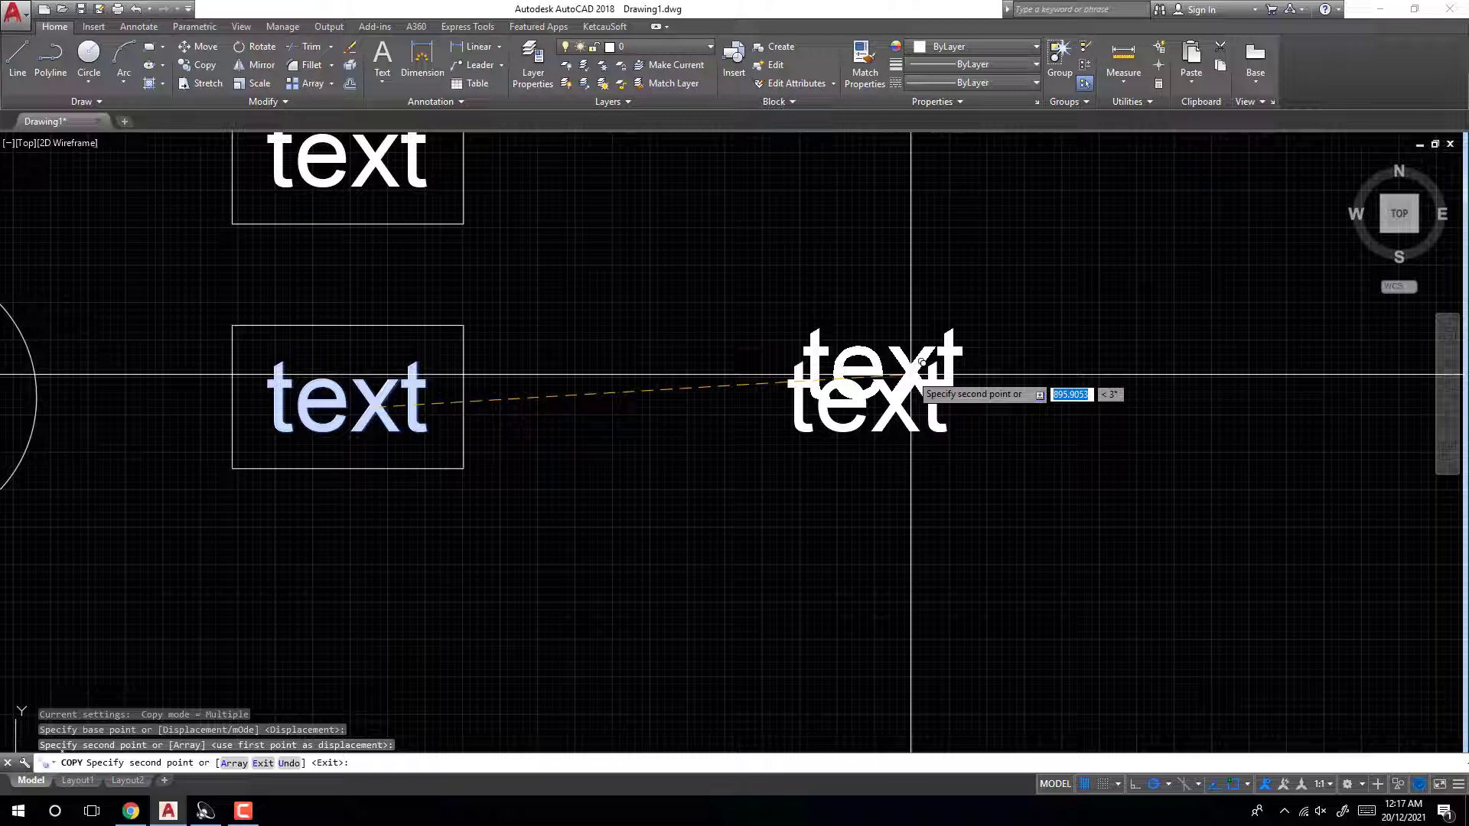
left_click(911, 383)
key("Escape")
middle_click_drag(910, 383, 864, 404)
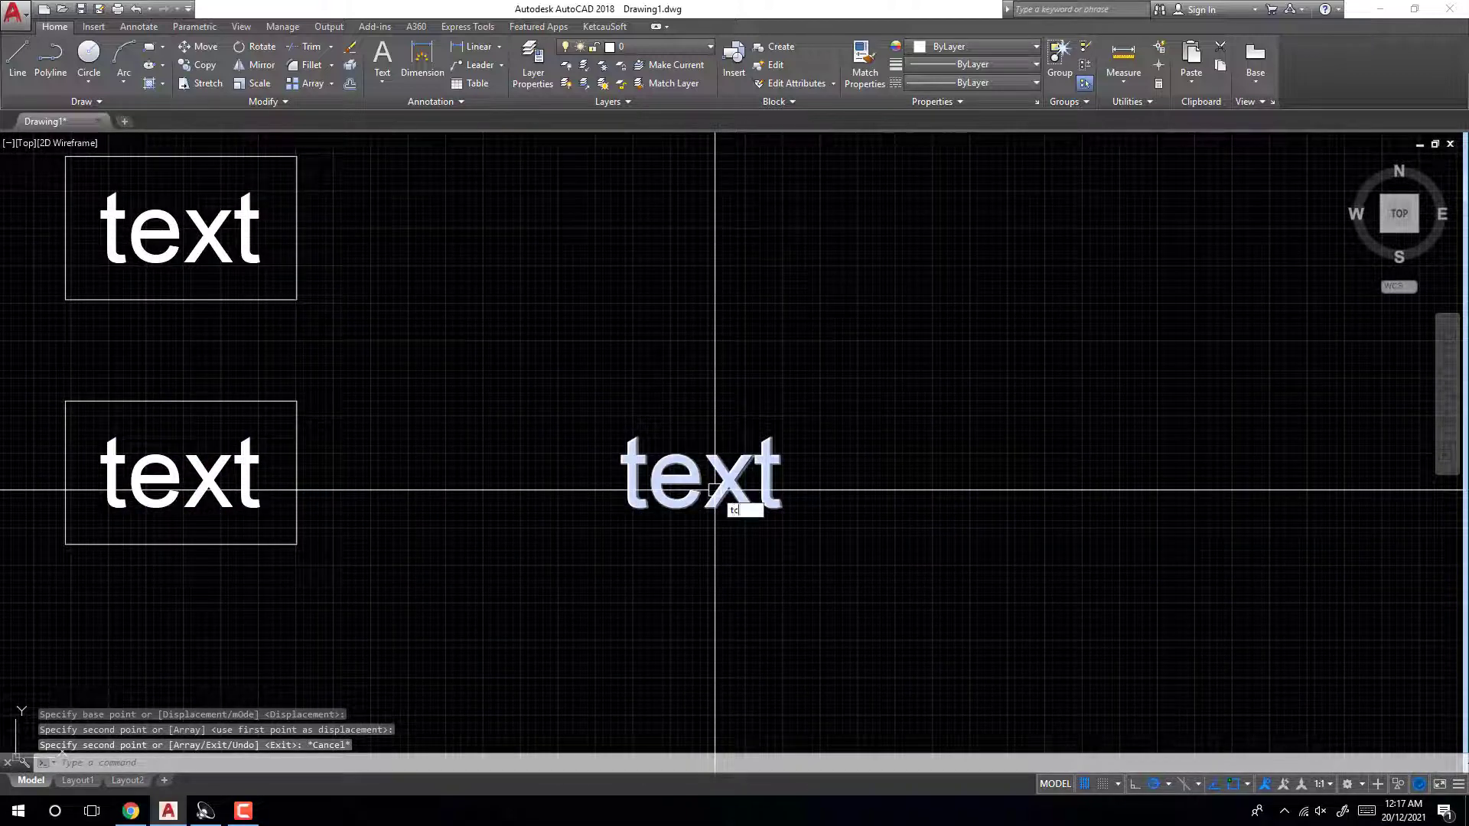
Enclose the copy in a variable-size slot with the default 0.5000 offset.
key("Return")
left_click(758, 499)
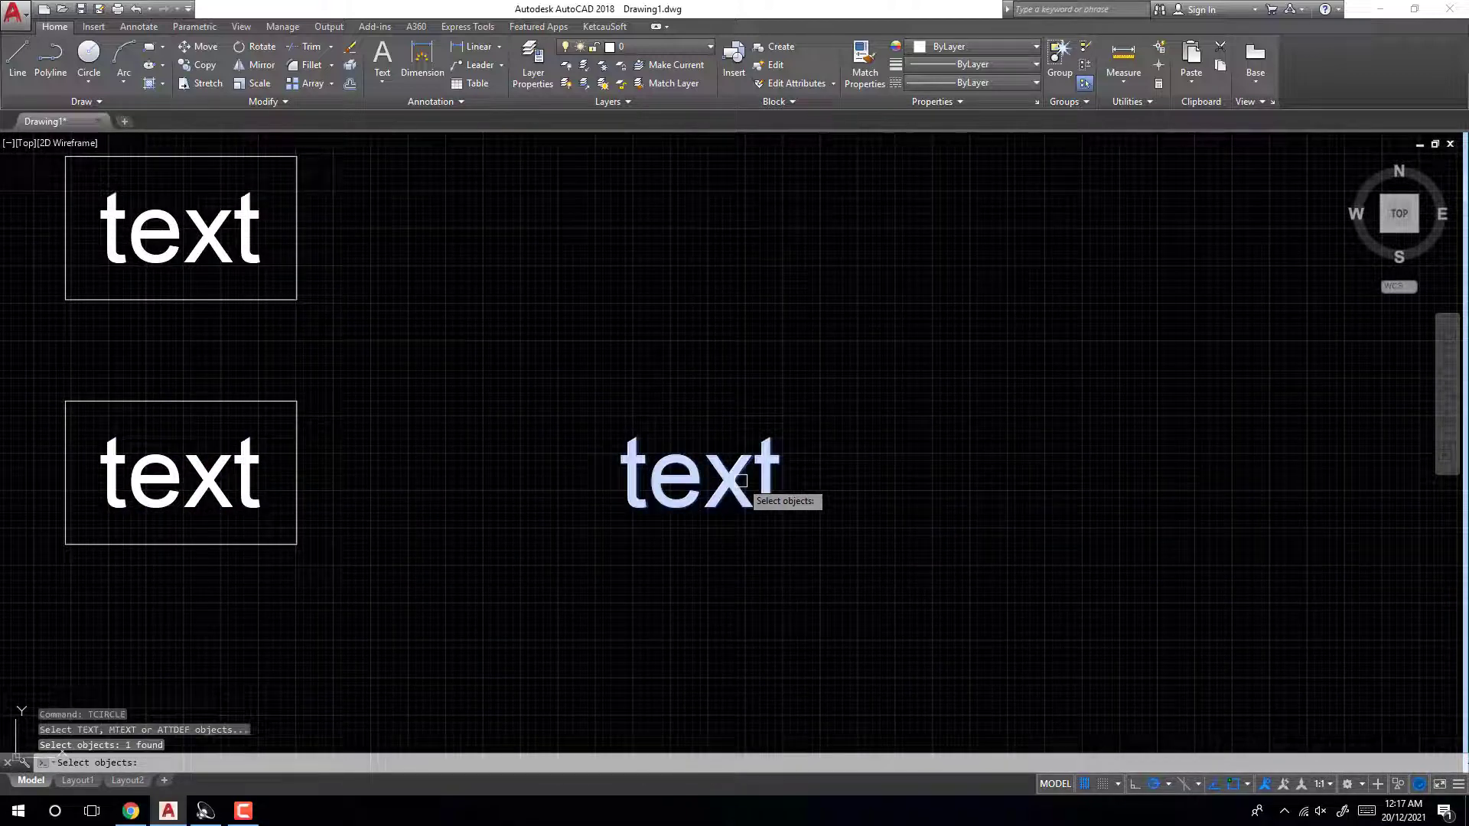
key("Return")
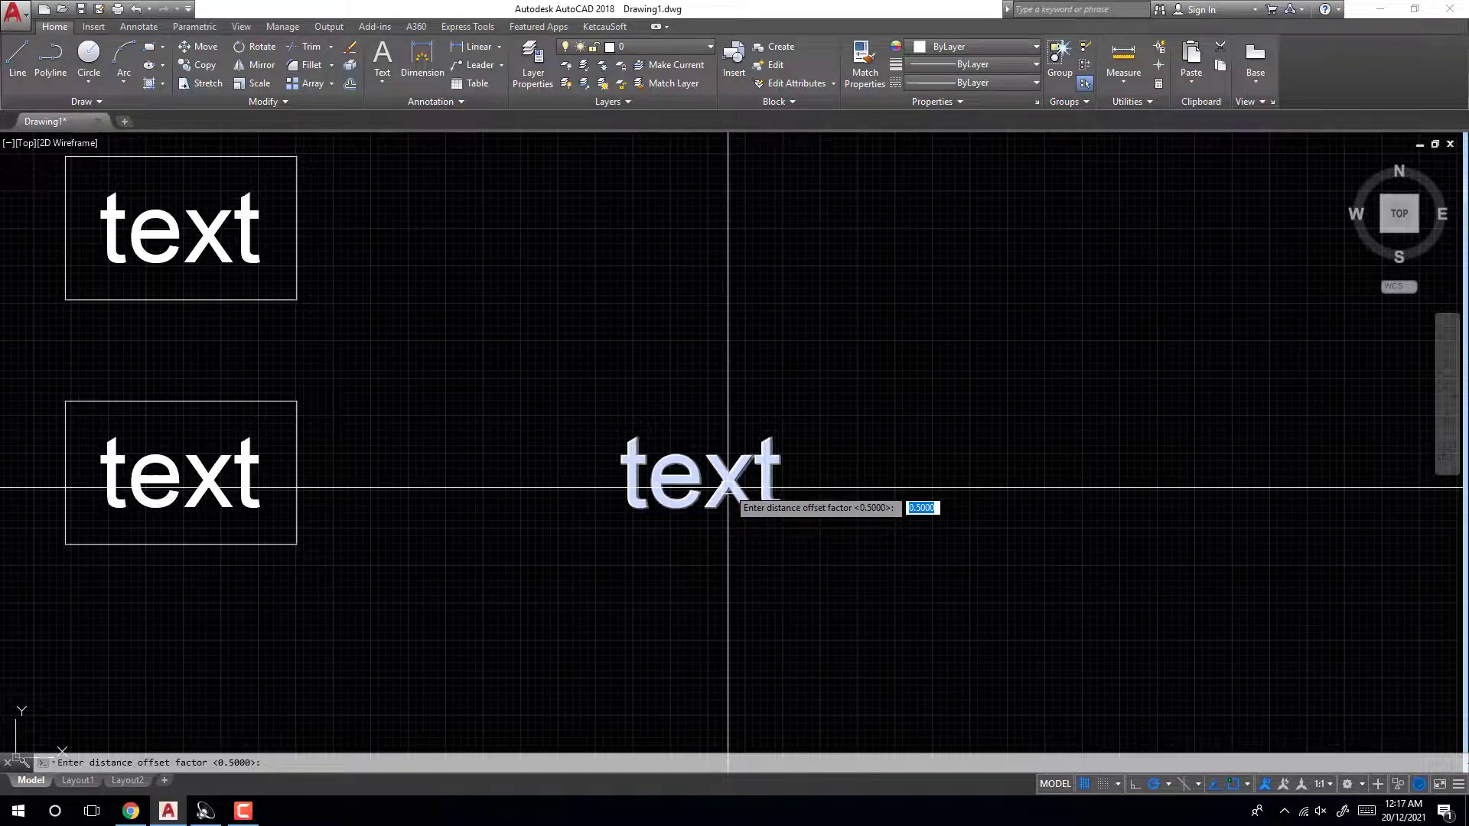
key("Return")
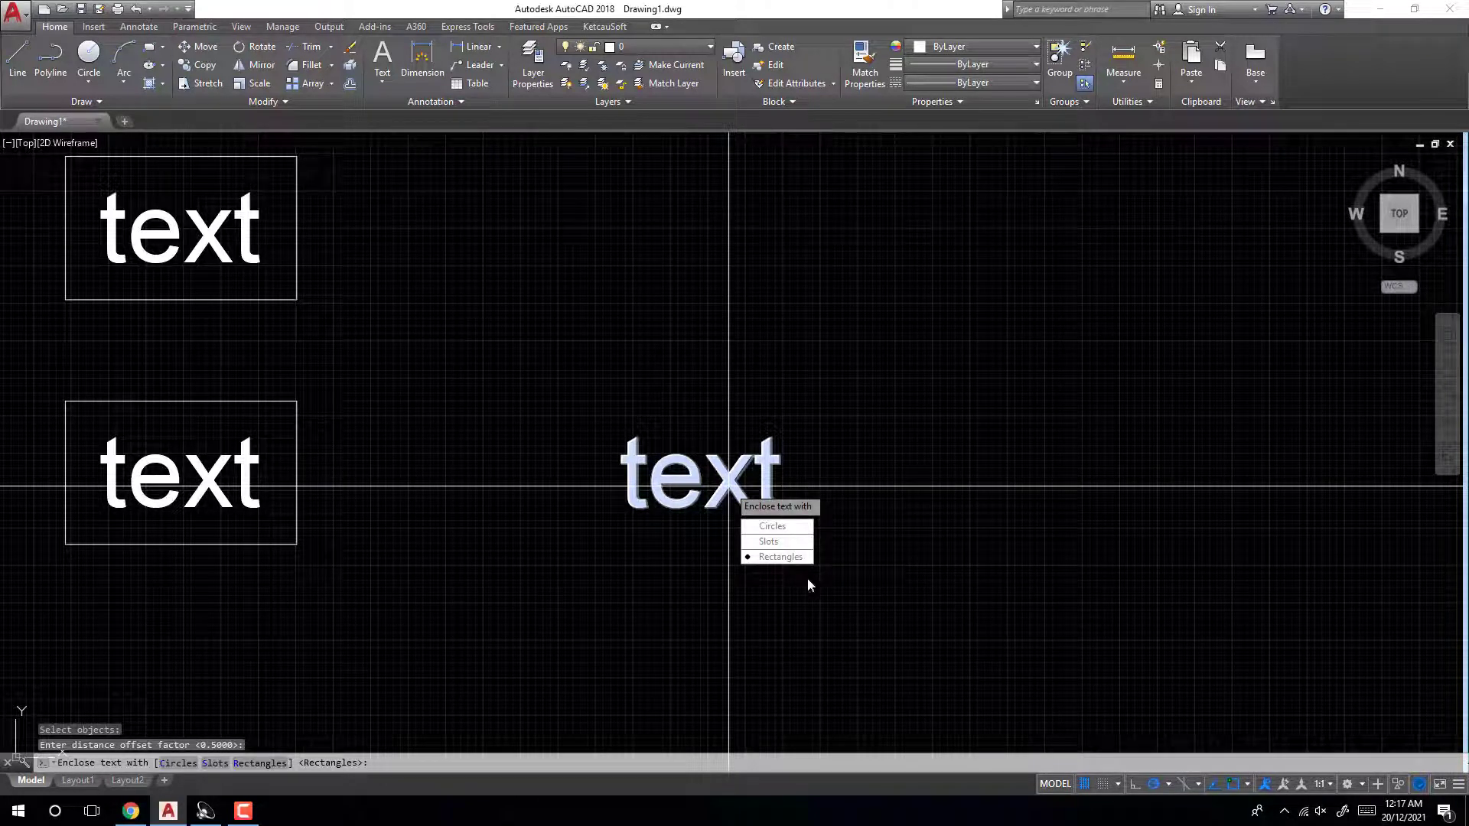
left_click(779, 543)
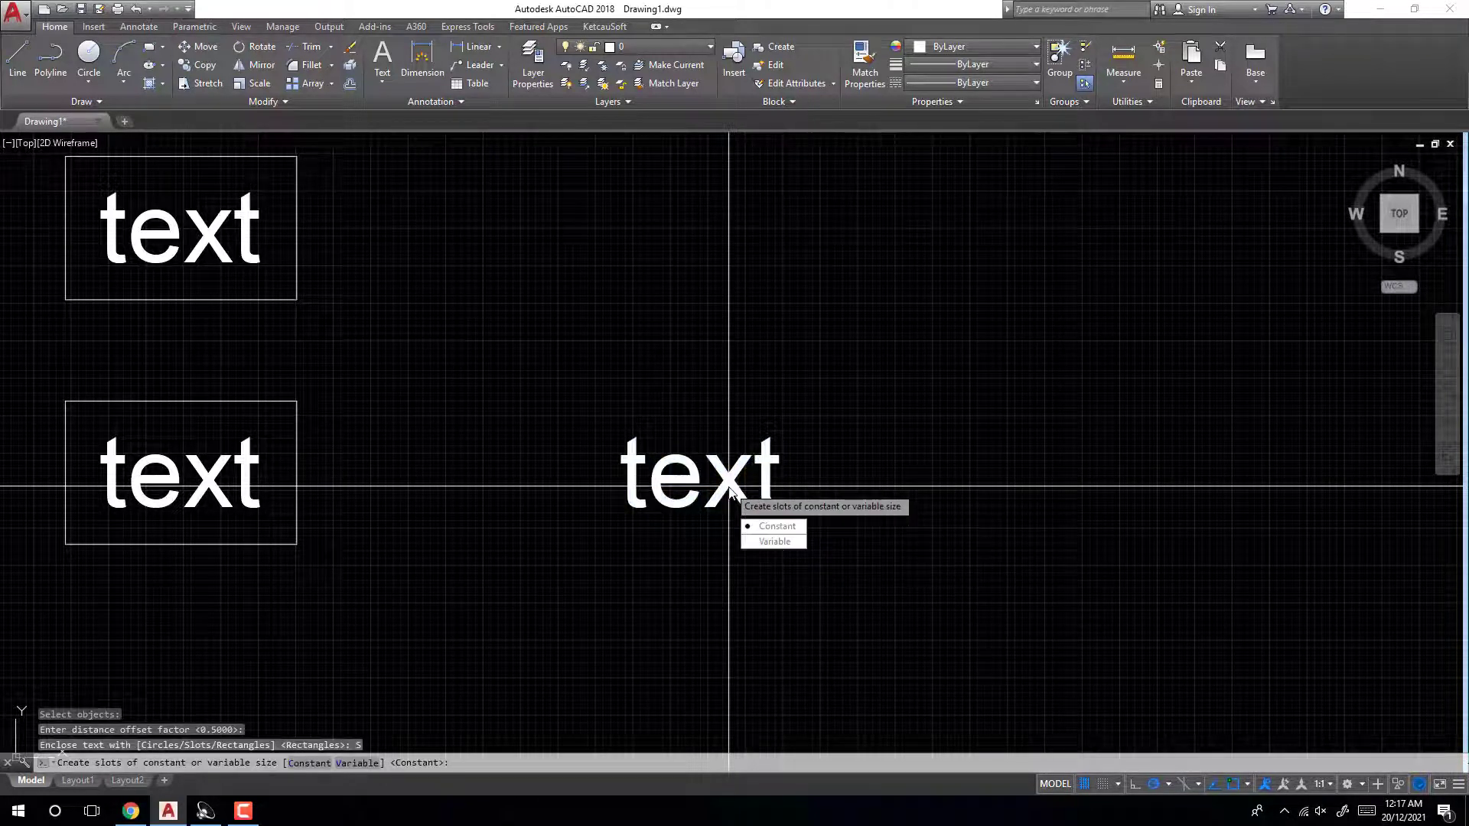
left_click(793, 546)
scroll(673, 474, "down", 4)
scroll(765, 459, "up", 7)
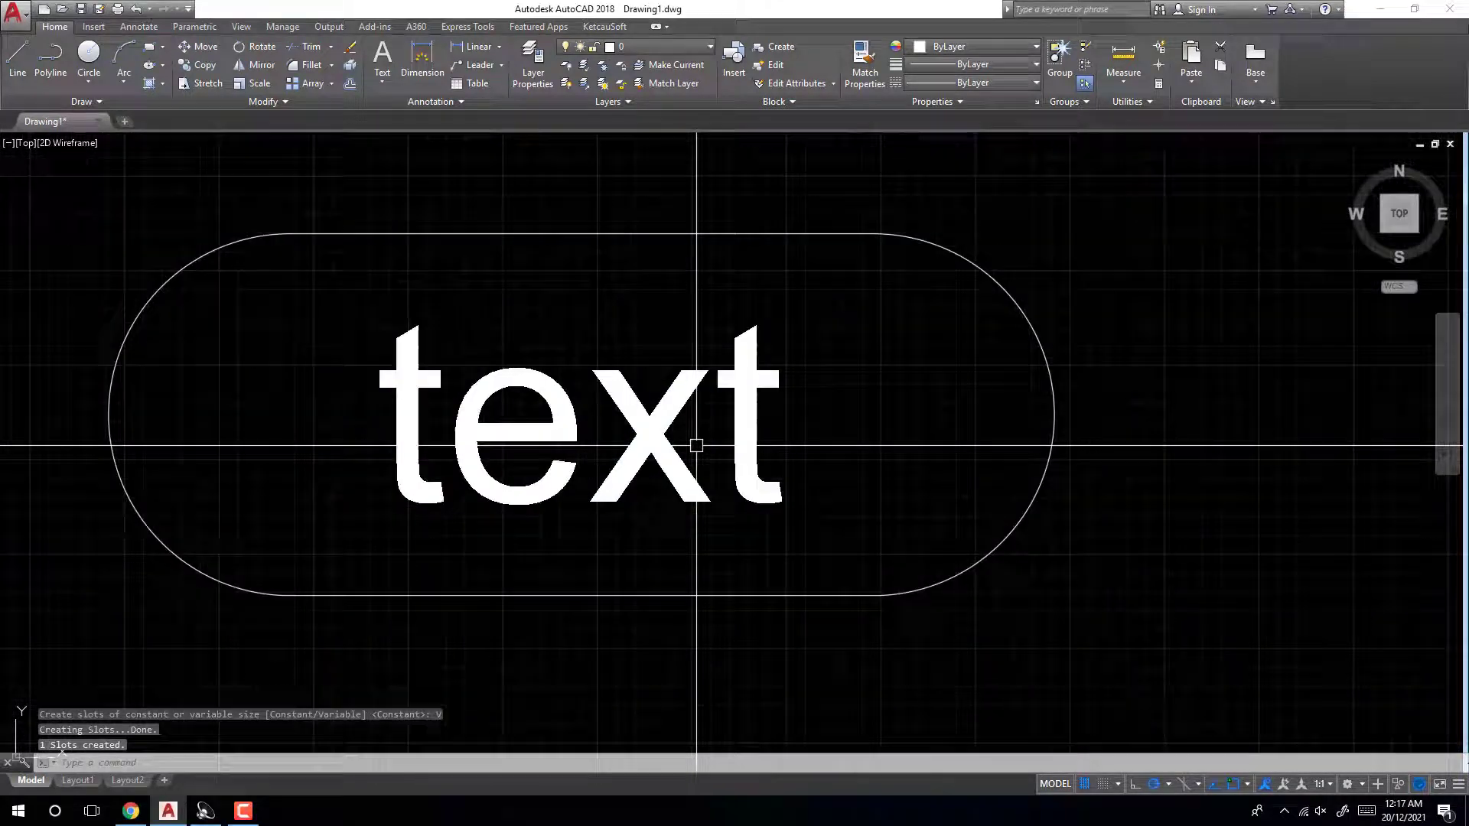
scroll(696, 445, "down", 6)
left_click(760, 452)
Copy the slotted 'text' upward to sit above the slot.
type("co")
key("Return")
left_click(722, 468)
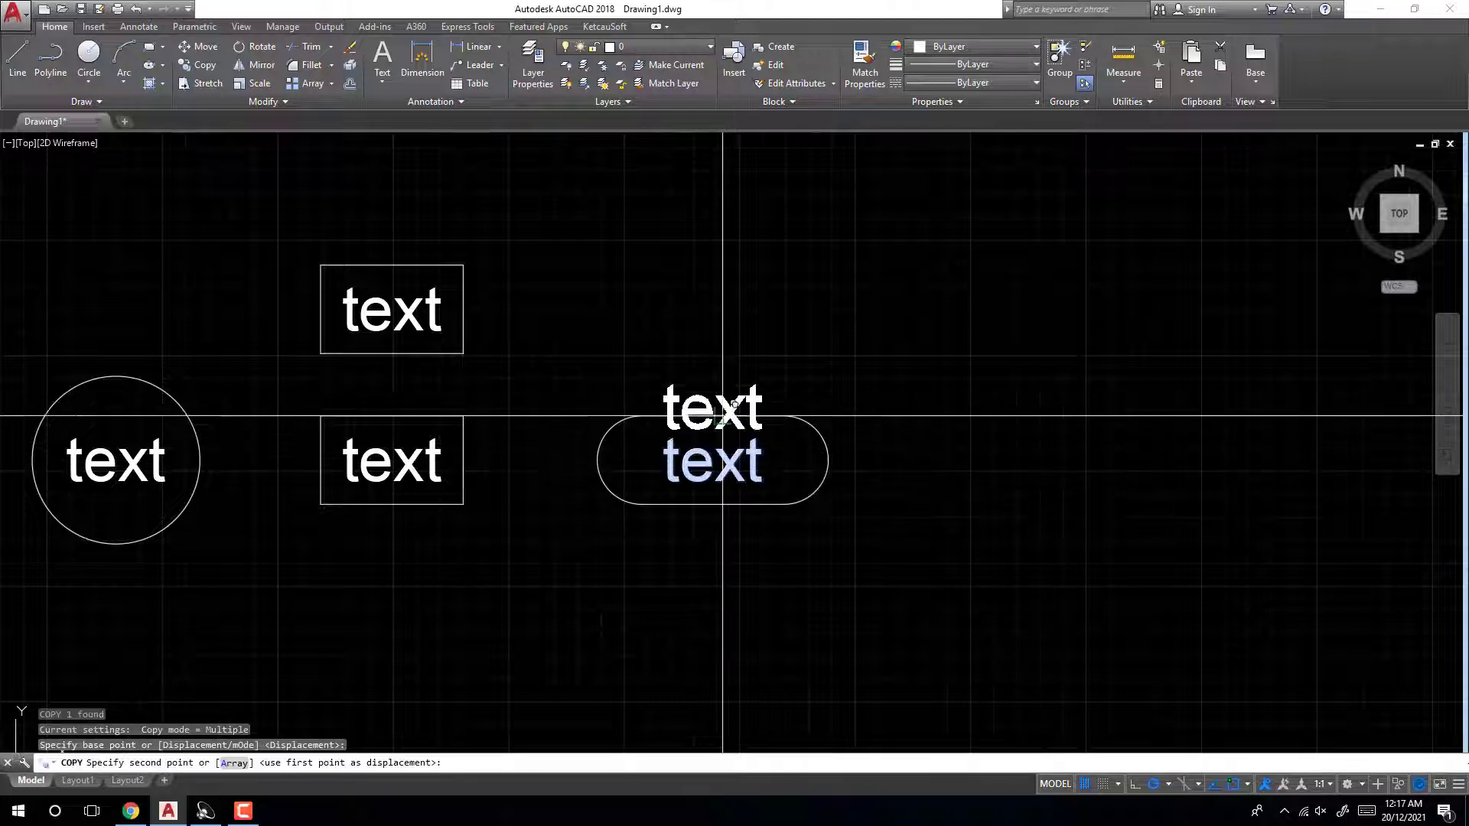
left_click(711, 299)
key("Escape")
scroll(704, 294, "up", 4)
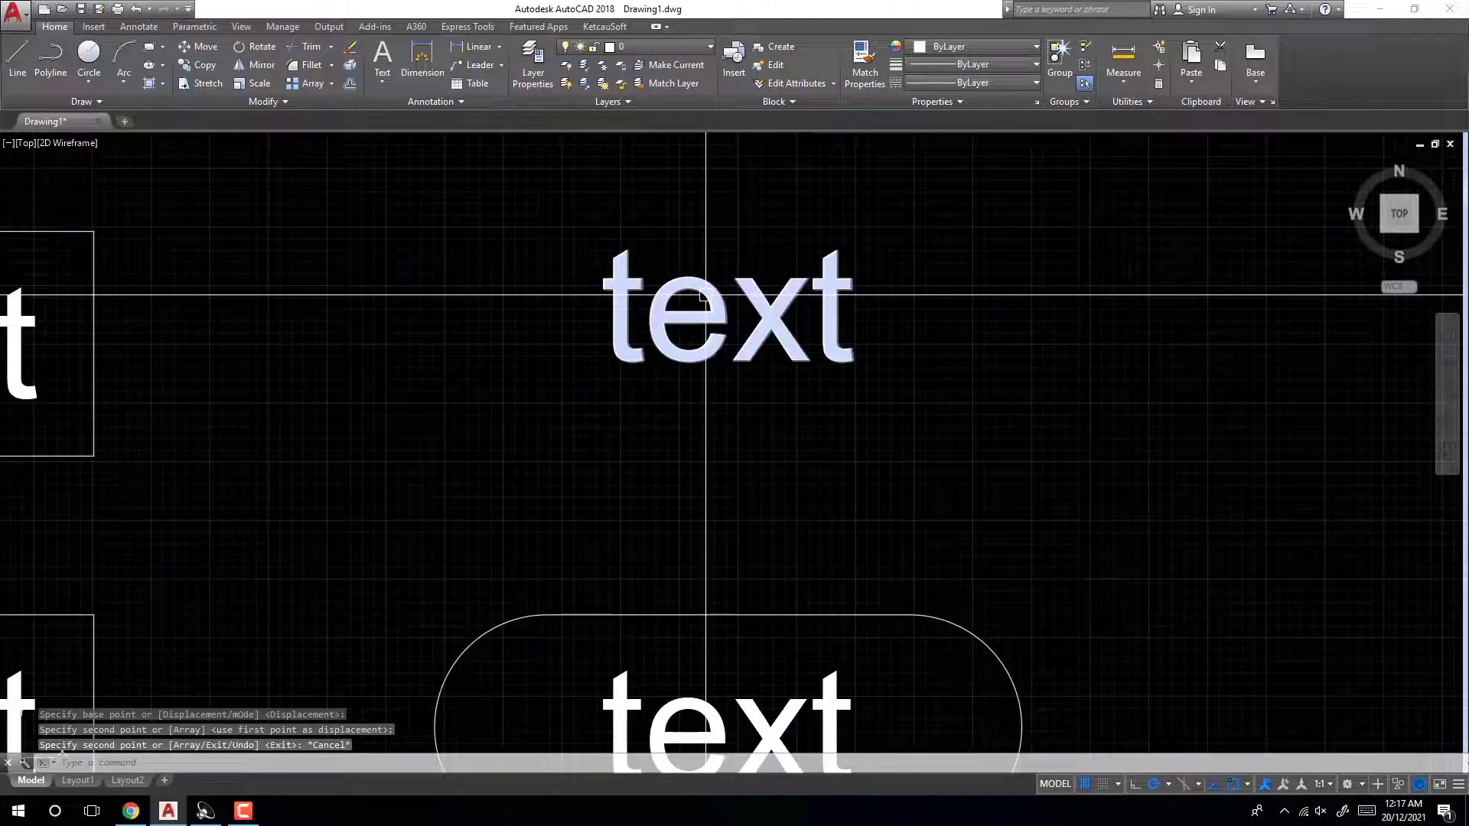
Enclose the top 'text' in a constant-size slot, Both, with 0.5000 offset.
type("tcircle")
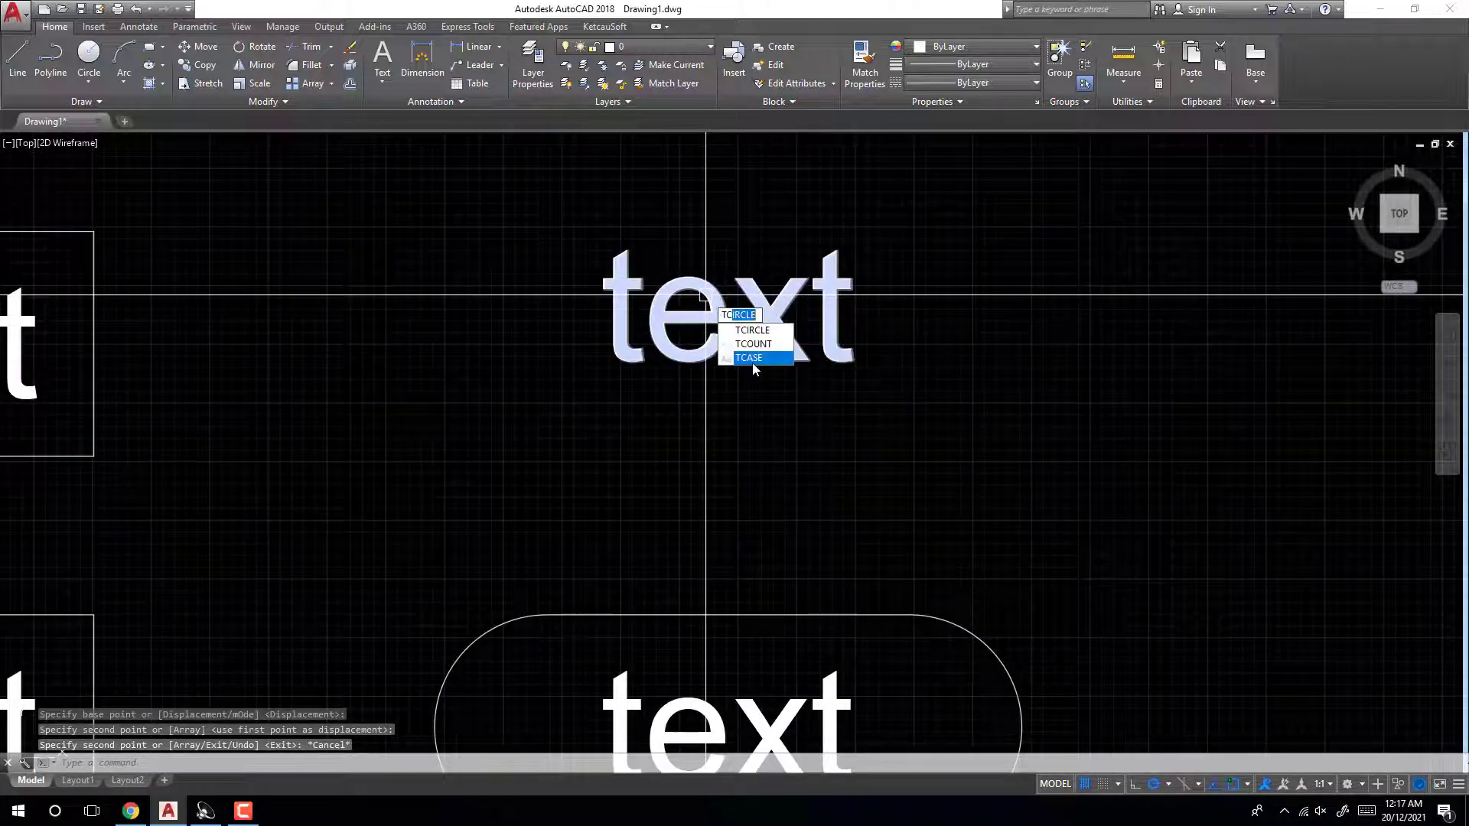
key("Return")
left_click(765, 321)
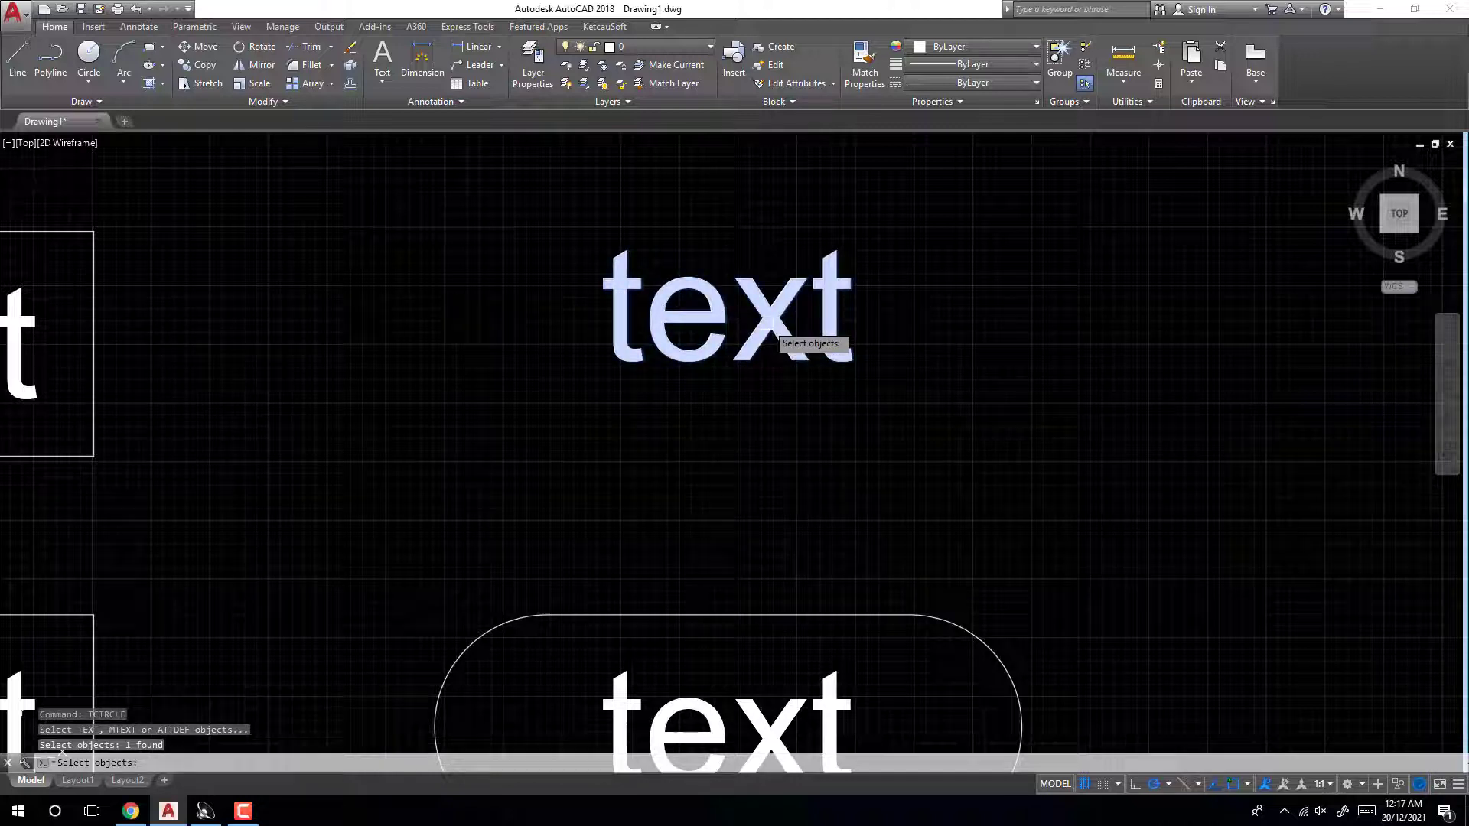
key("Return")
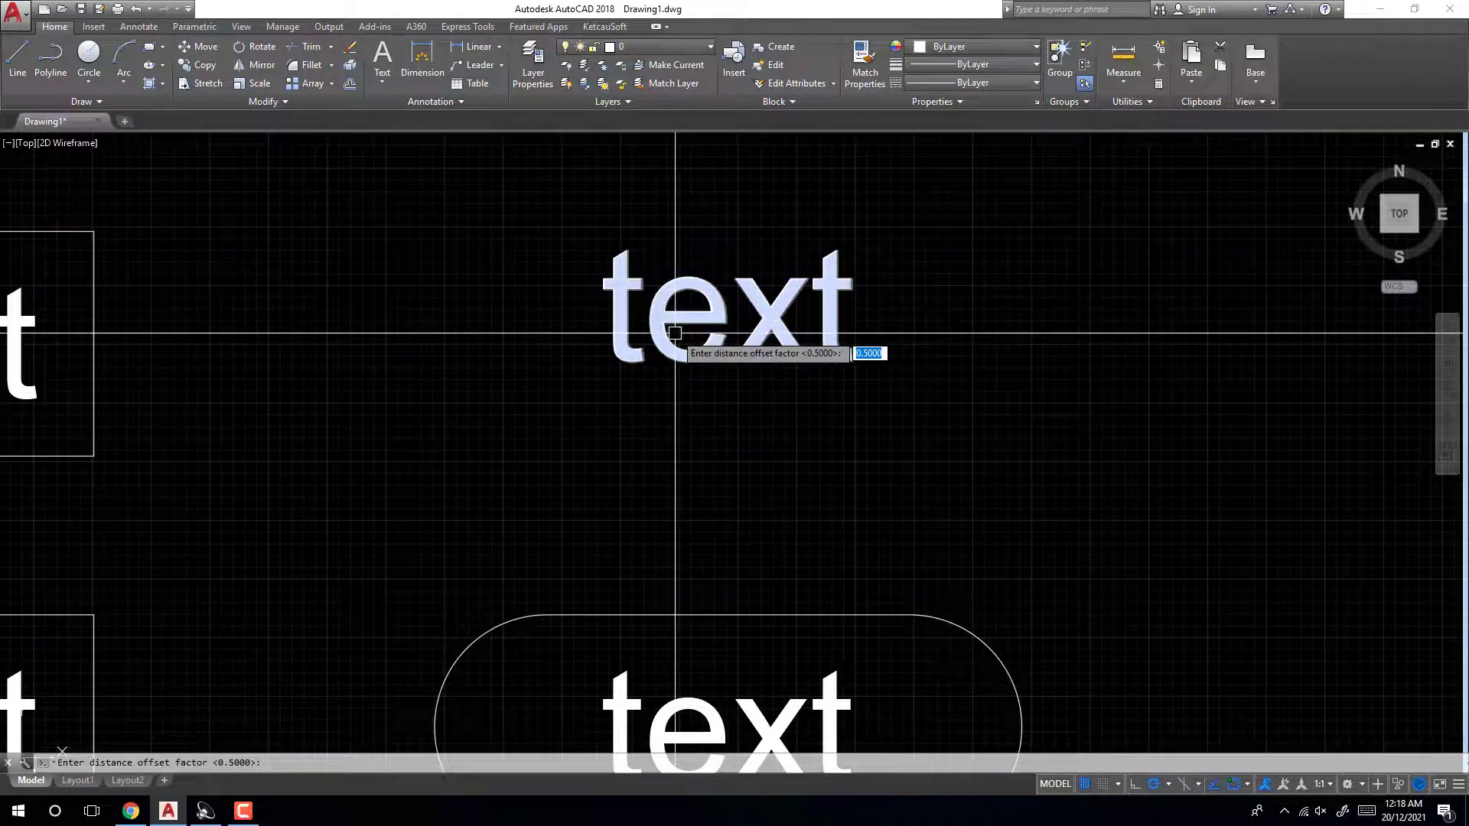
key("Return")
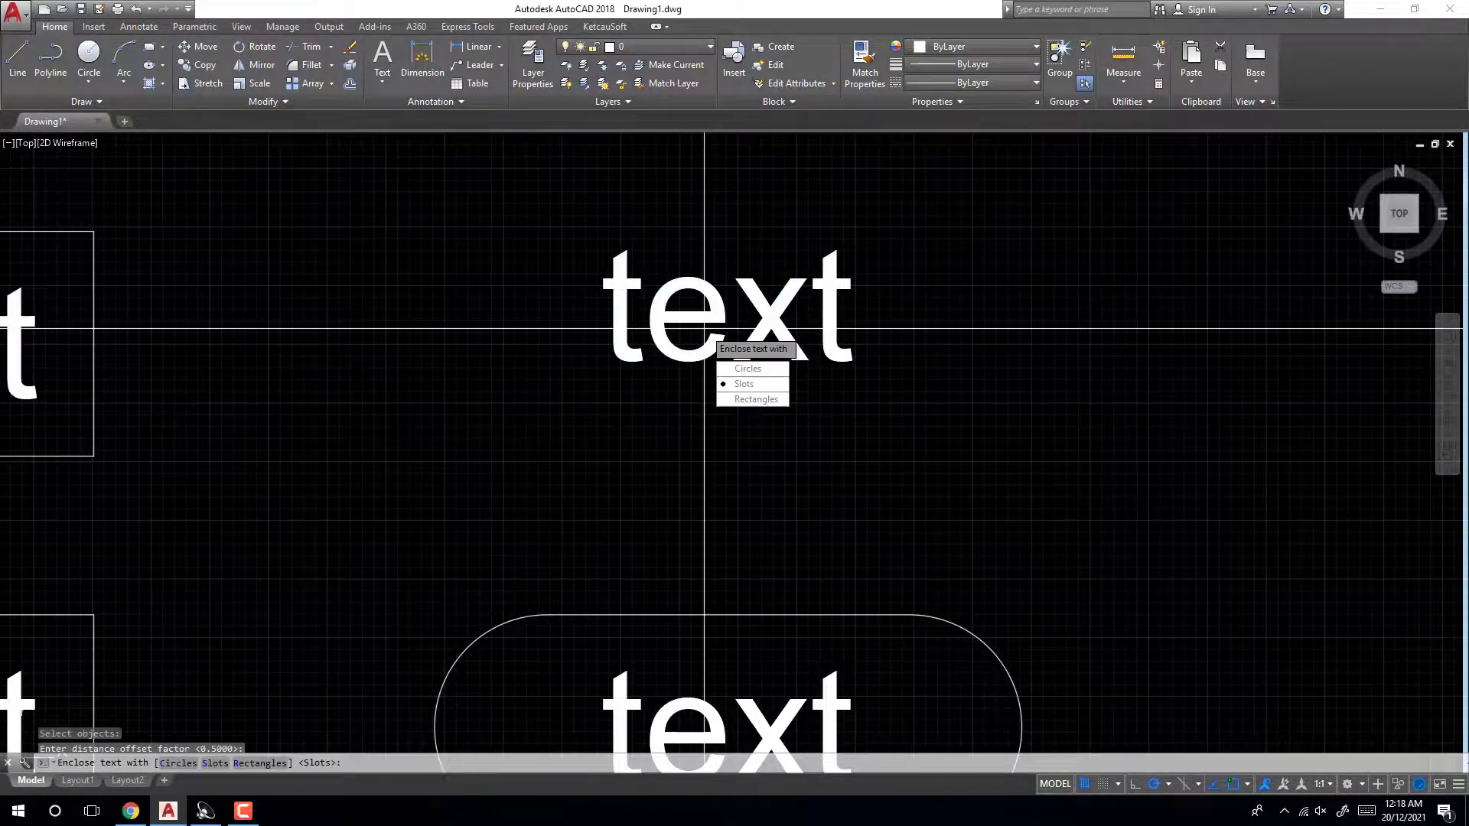
left_click(767, 387)
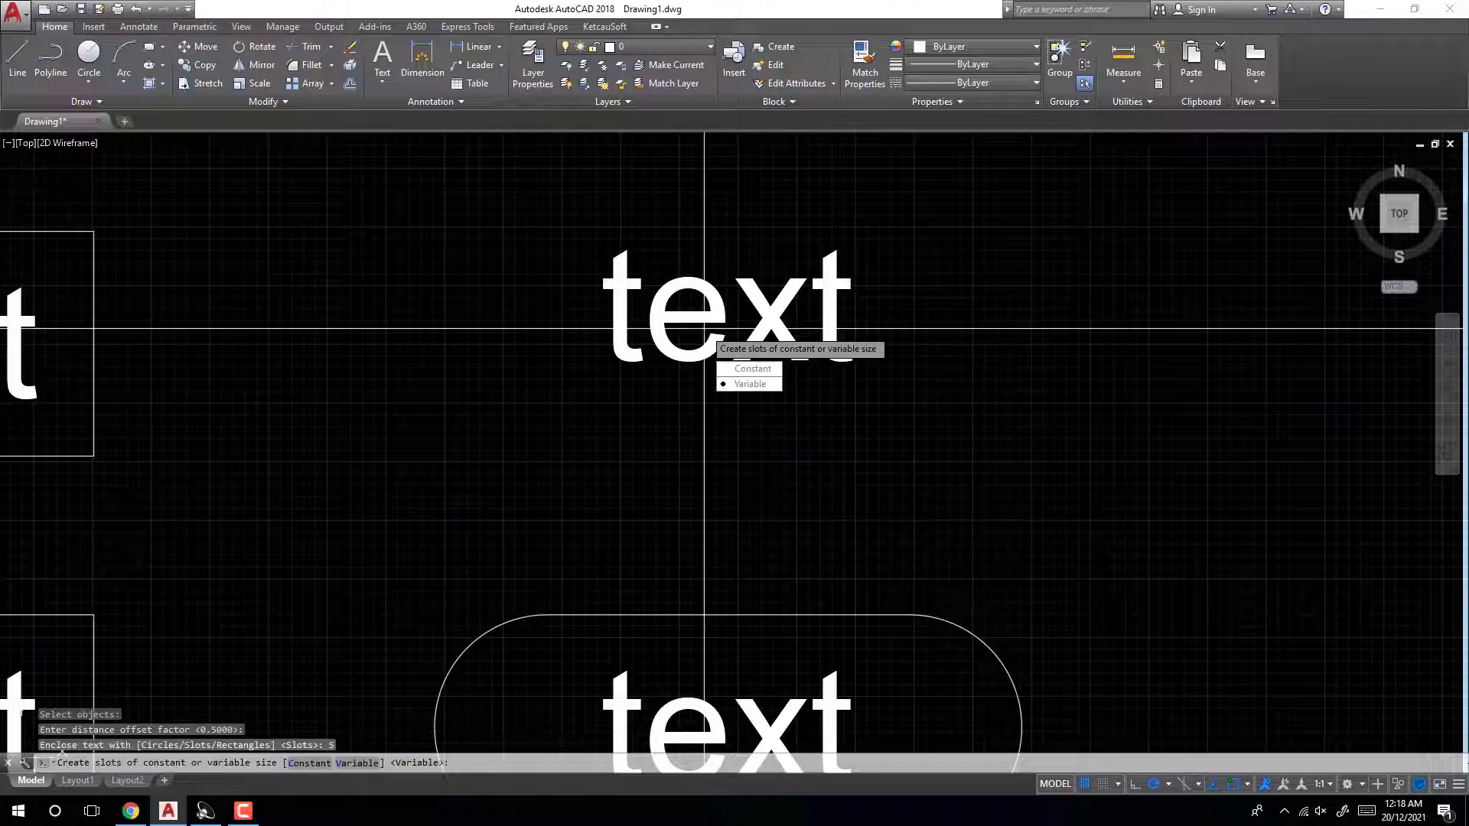
left_click(753, 370)
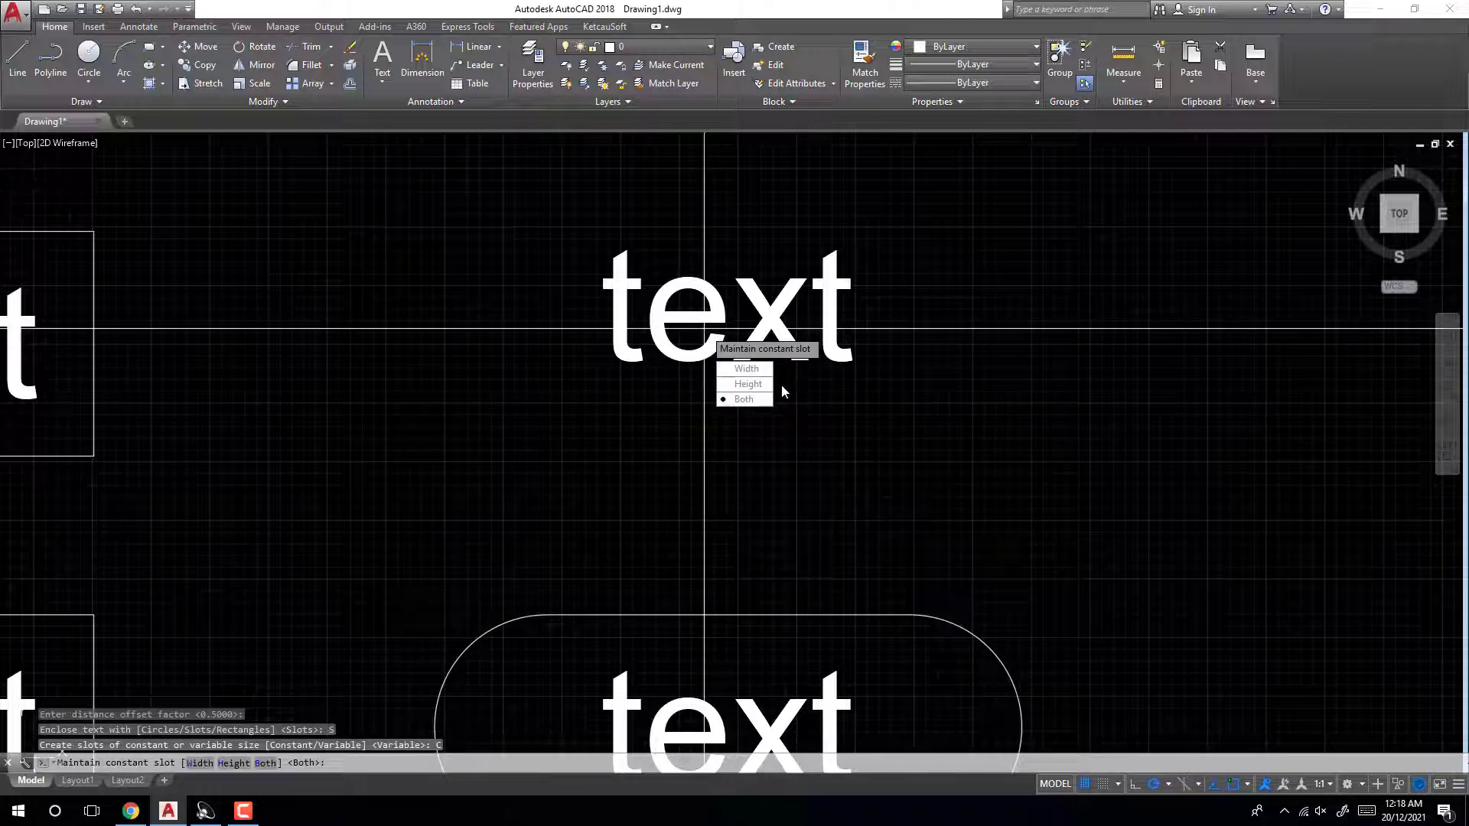
left_click(753, 400)
scroll(800, 351, "down", 6)
scroll(764, 308, "up", 2)
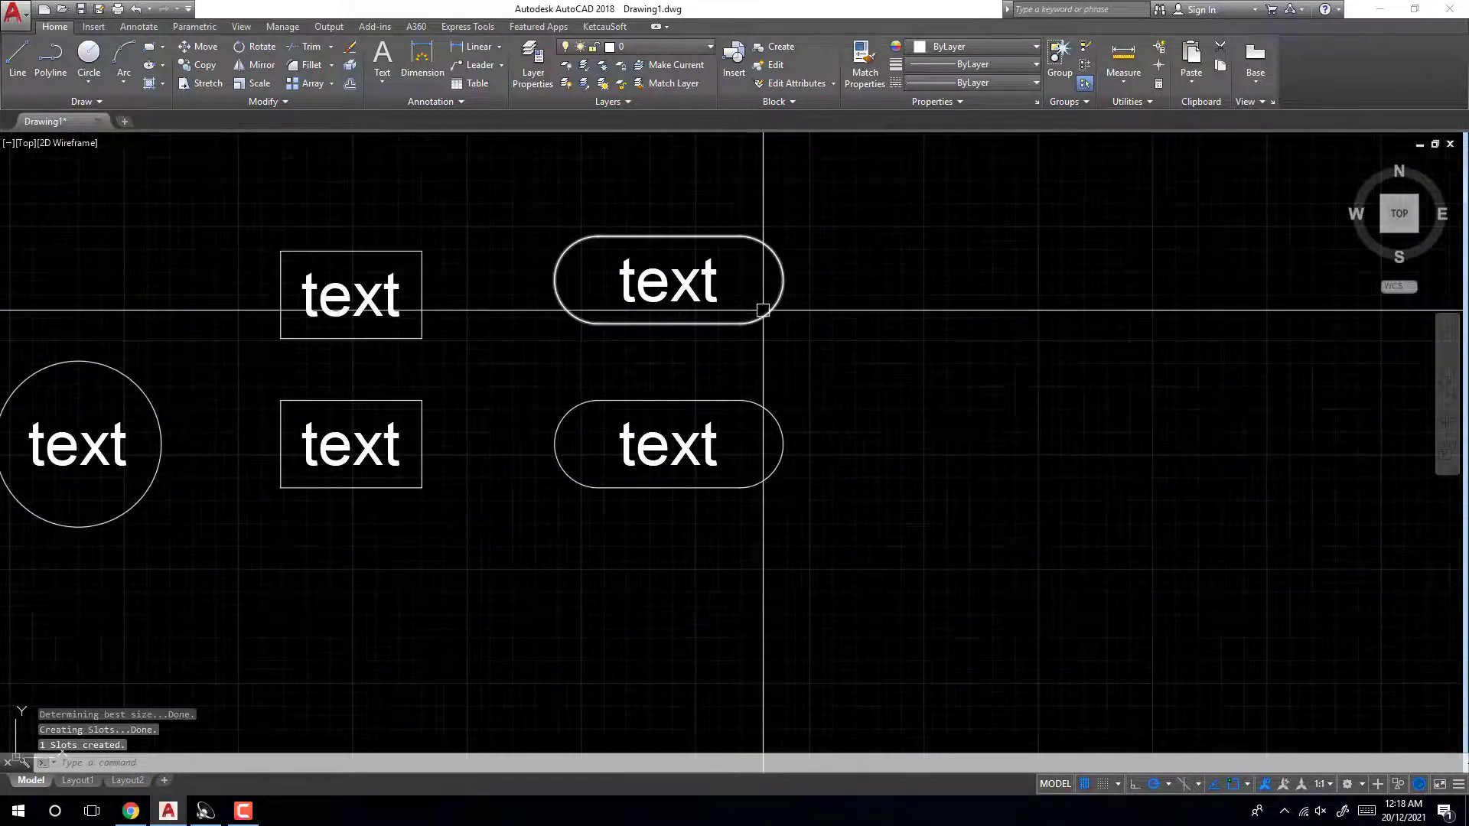
left_click(753, 401)
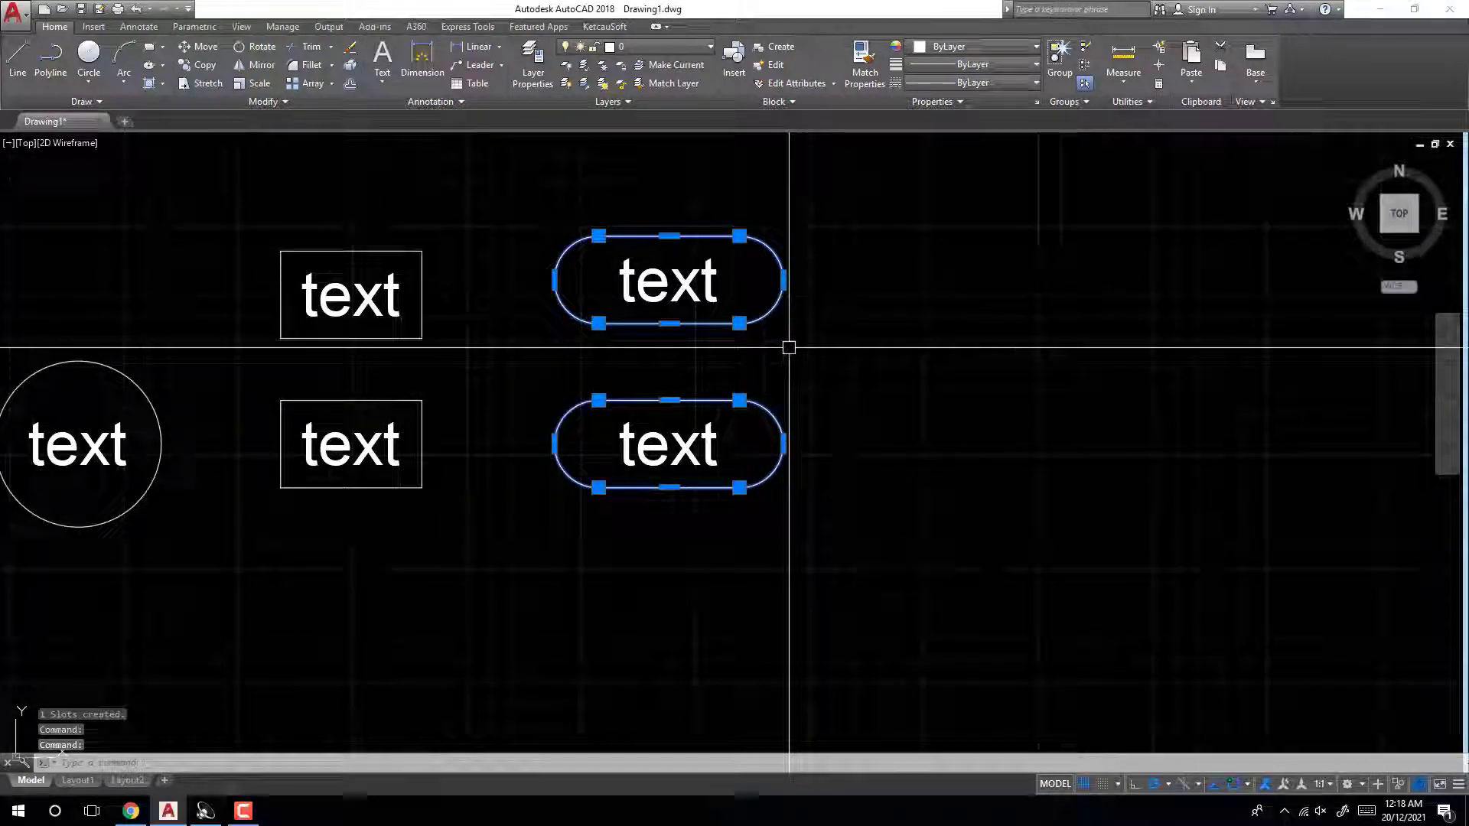
scroll(849, 352, "down", 4)
key("Escape")
scroll(777, 367, "up", 4)
middle_click_drag(777, 367, 1099, 370)
scroll(426, 318, "up", 6)
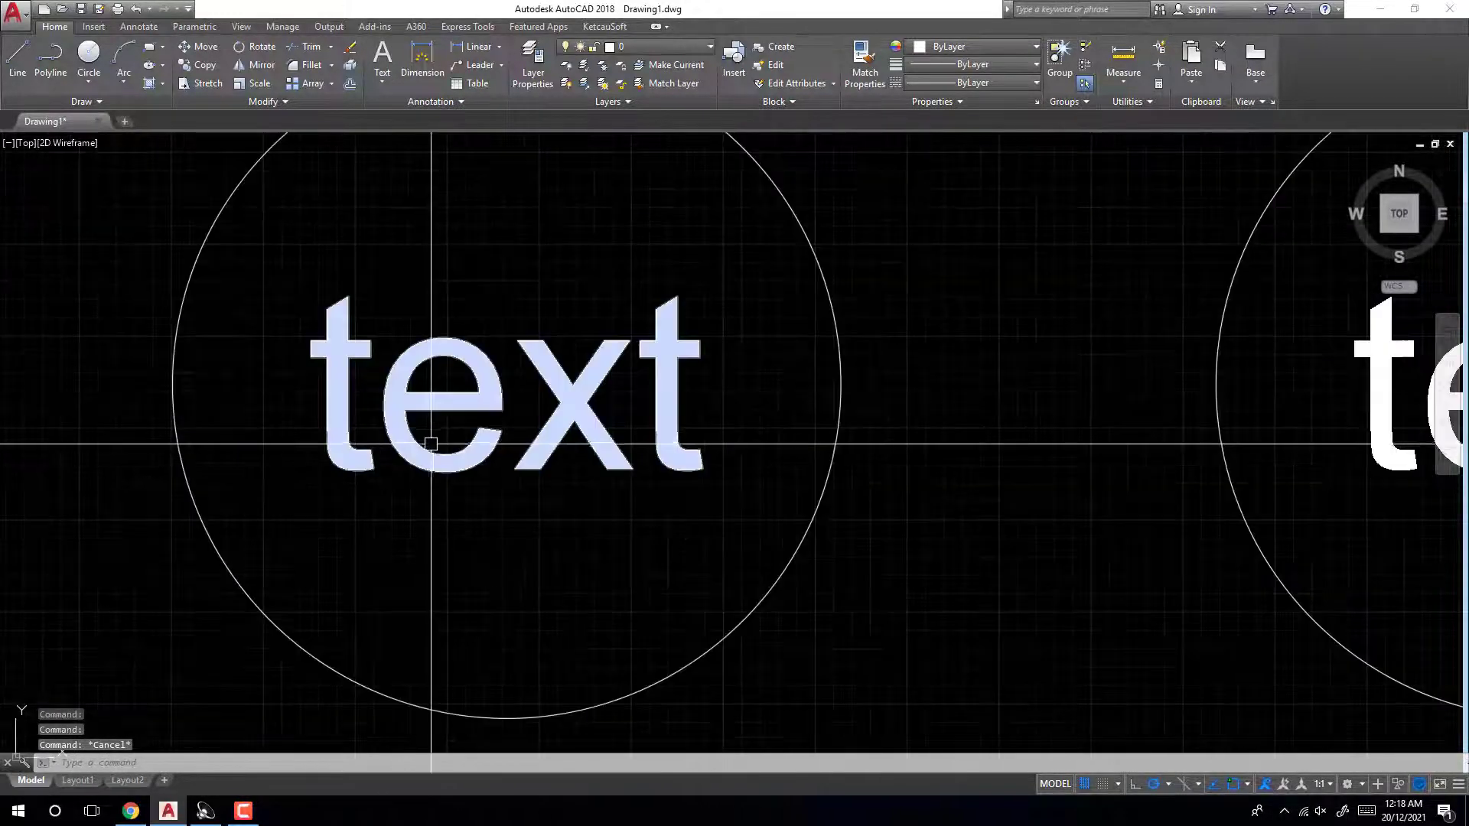
middle_click_drag(426, 318, 647, 451)
scroll(646, 452, "down", 7)
scroll(442, 443, "down", 4)
scroll(534, 452, "up", 4)
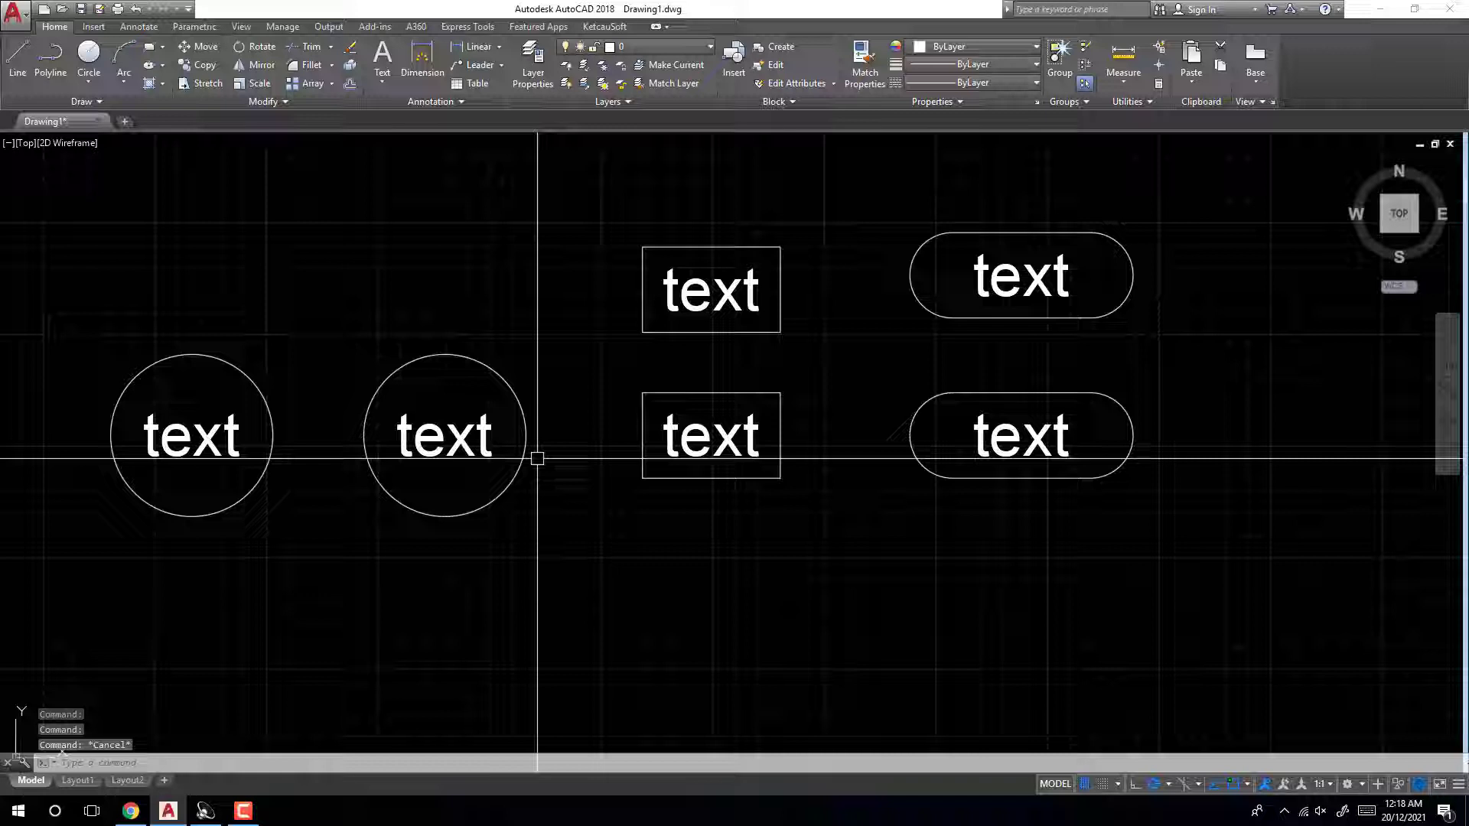
middle_click_drag(534, 452, 685, 475)
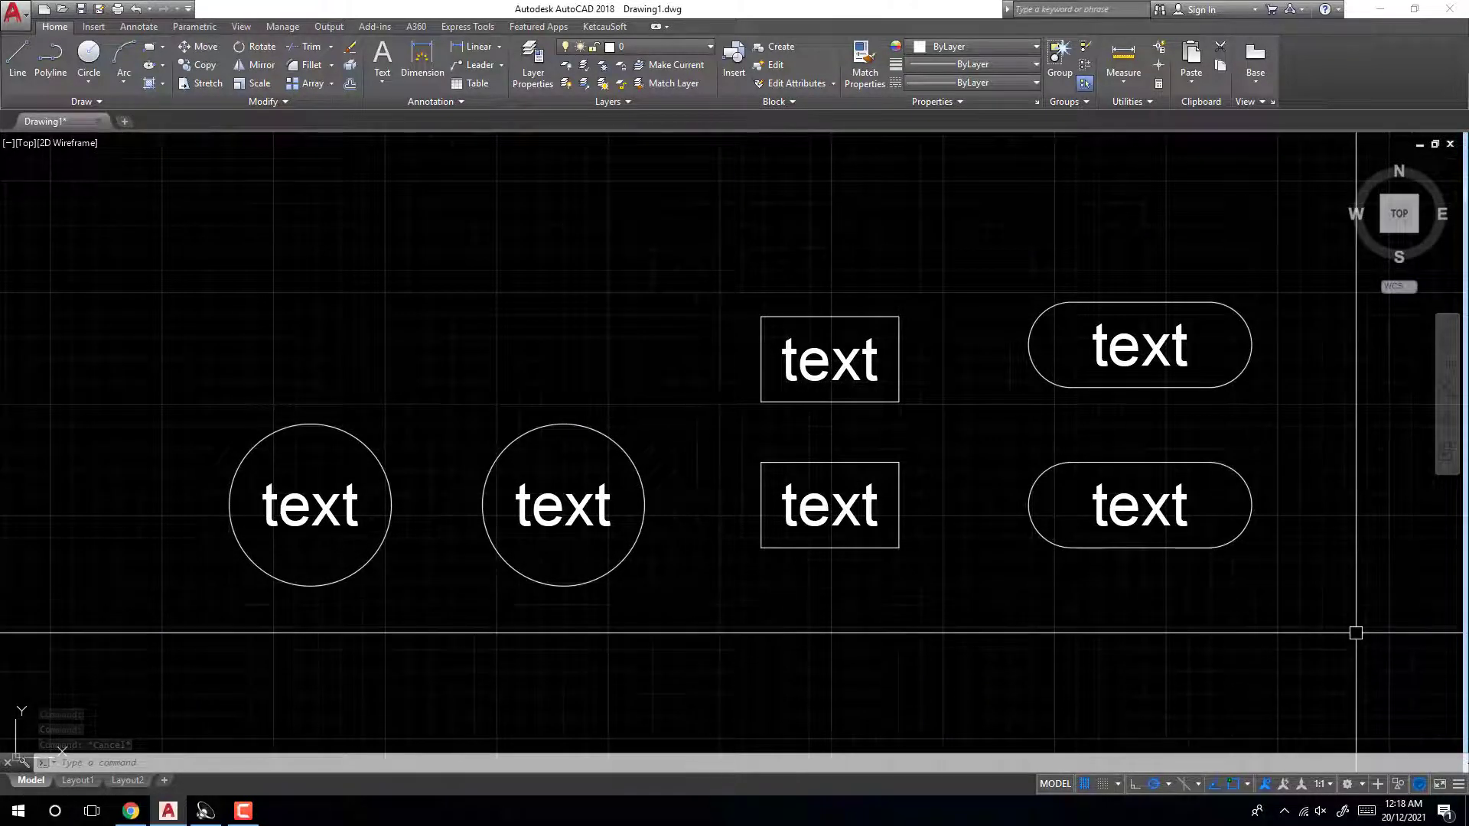